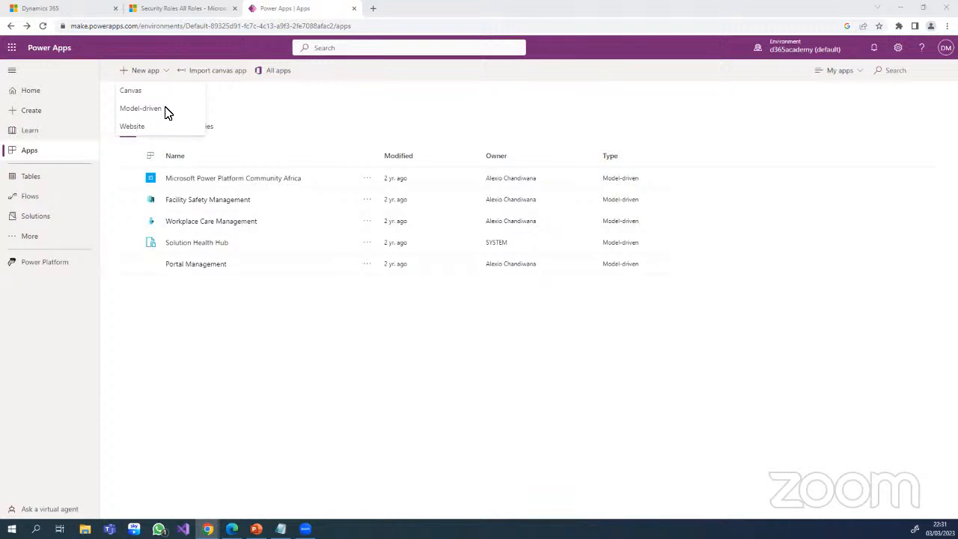
click(134, 90)
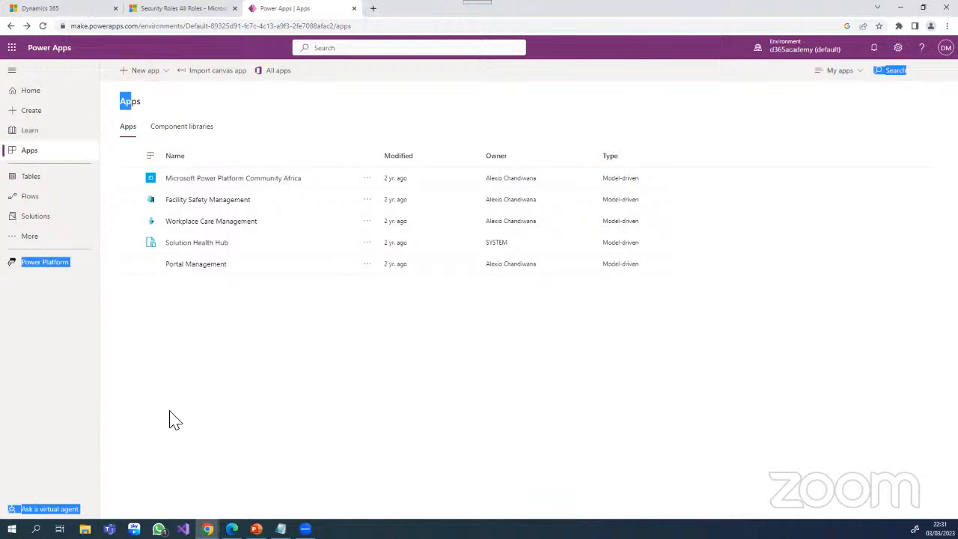
click(171, 417)
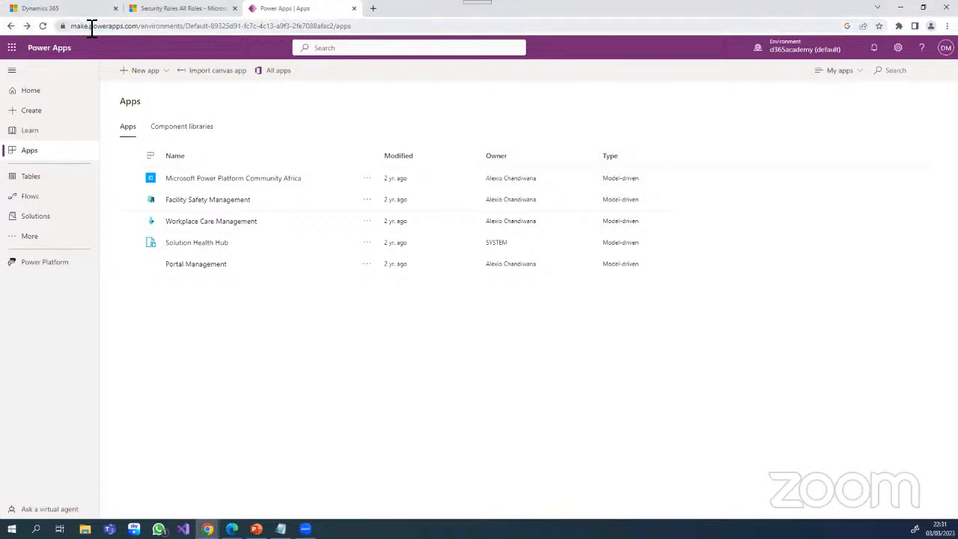
drag(139, 28, 71, 29)
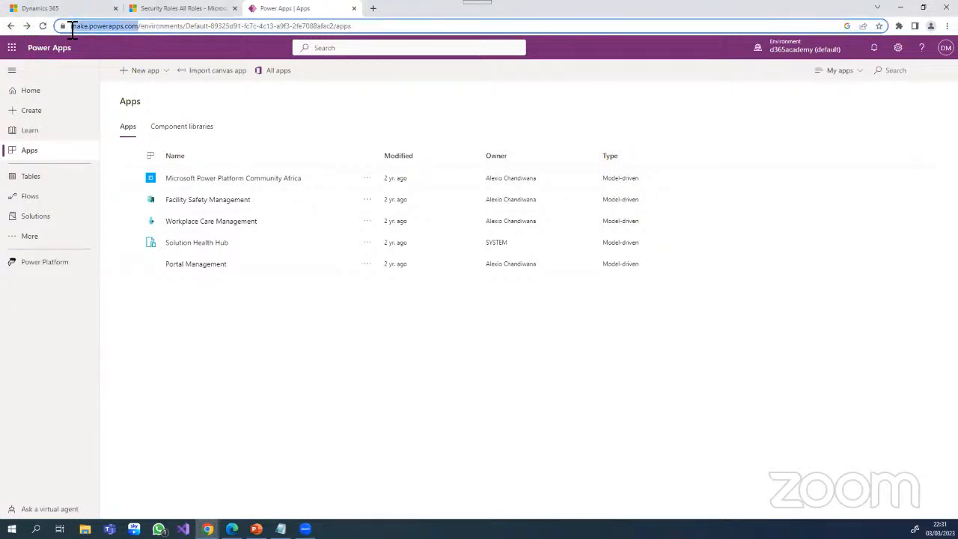
right_click(128, 30)
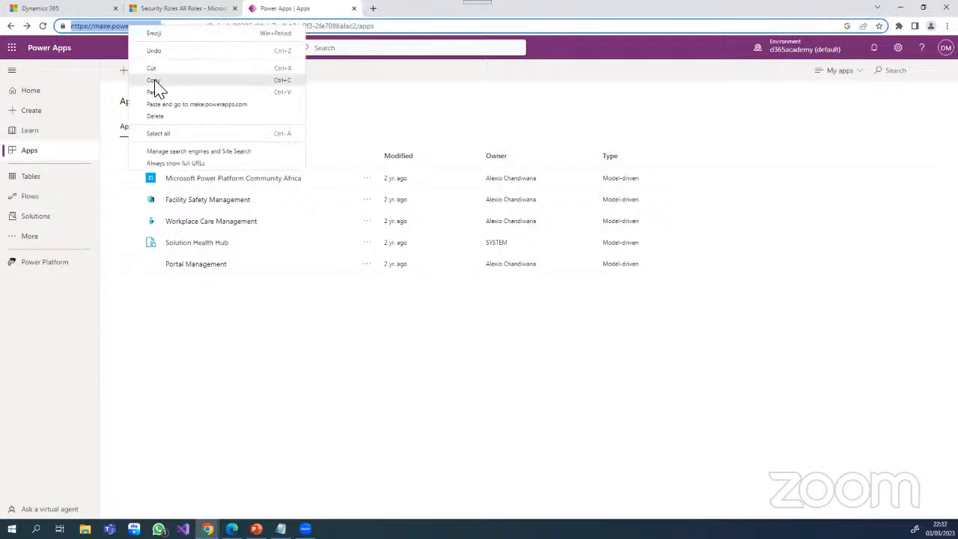
click(153, 81)
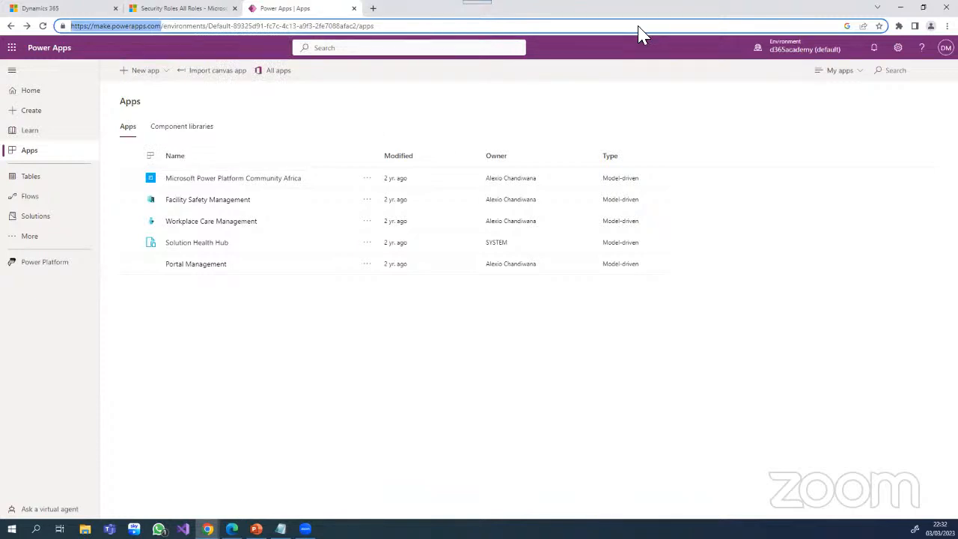
click(477, 25)
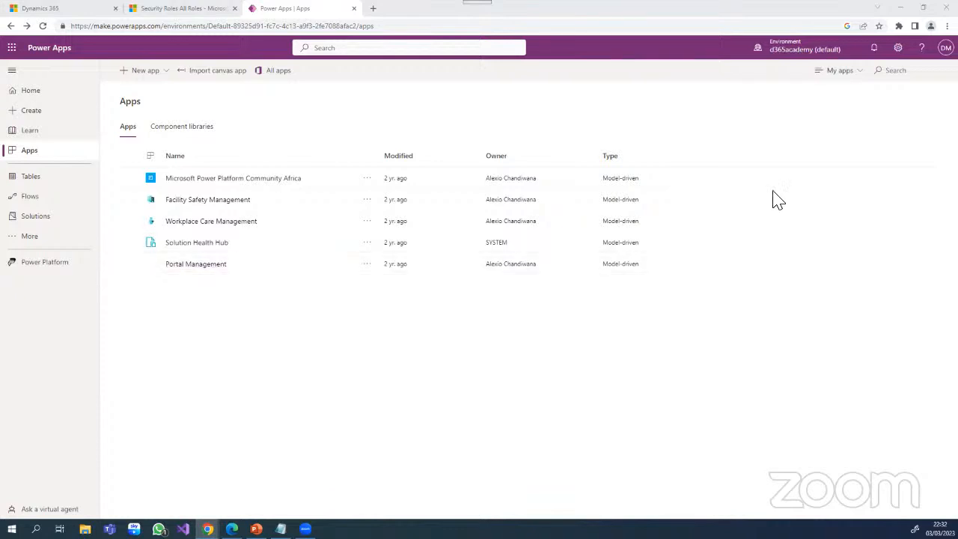
- Switch the working environment to D365TRAINING 2023
click(832, 54)
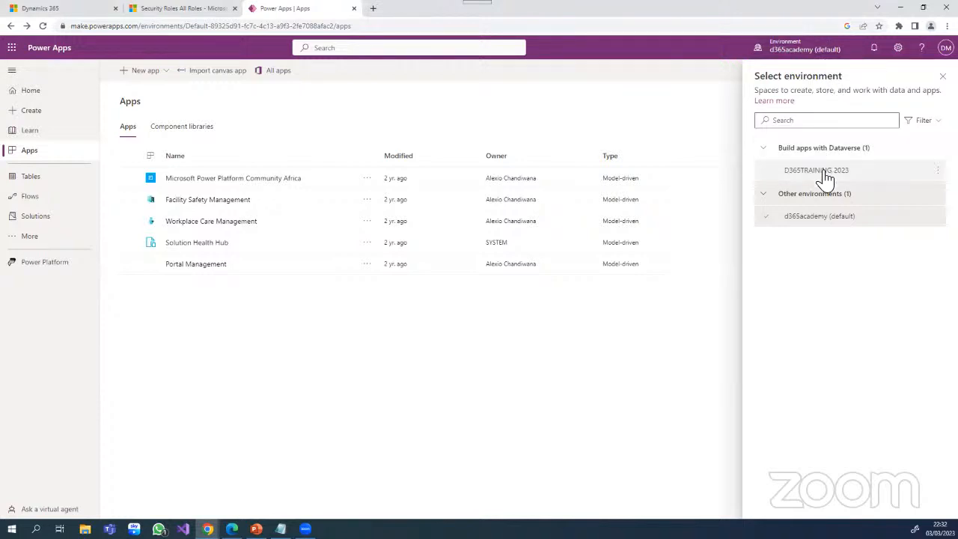
click(797, 175)
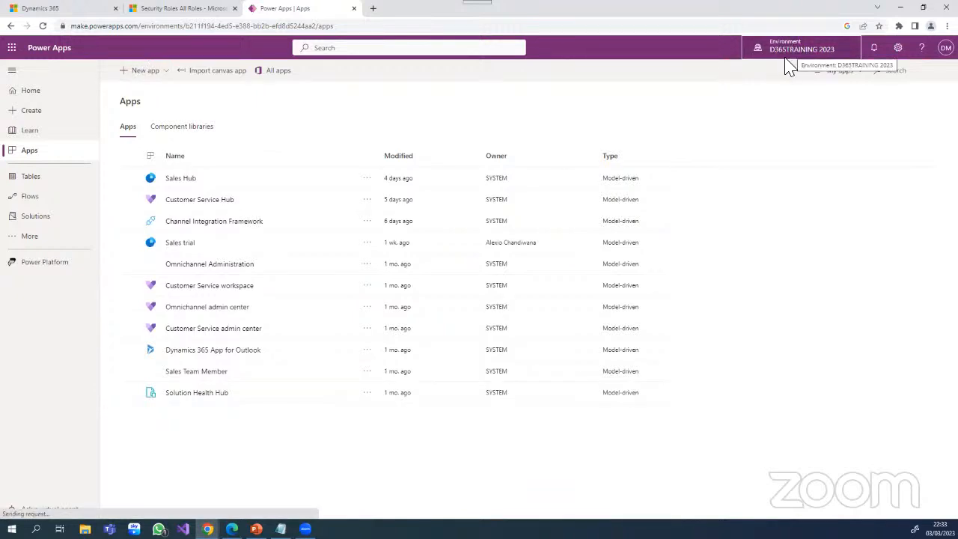
click(159, 74)
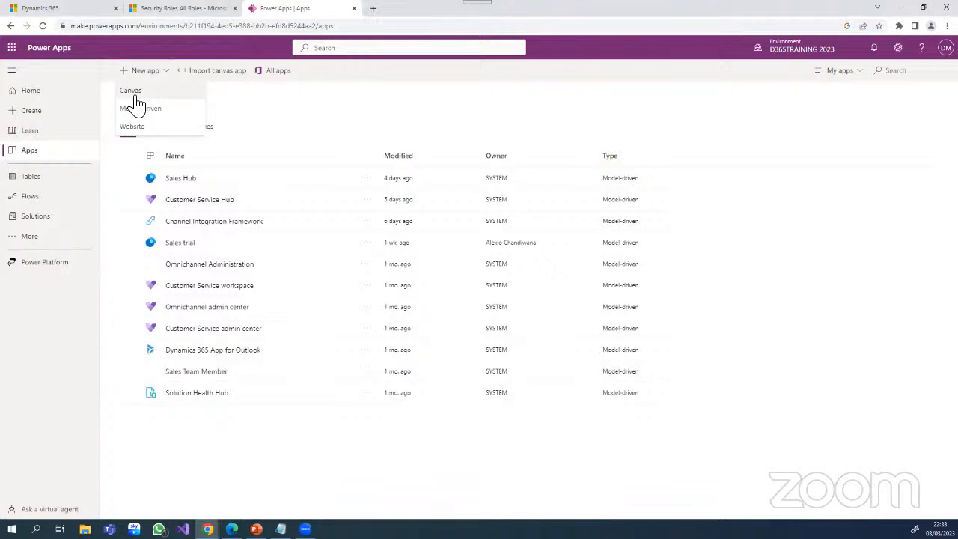
click(136, 96)
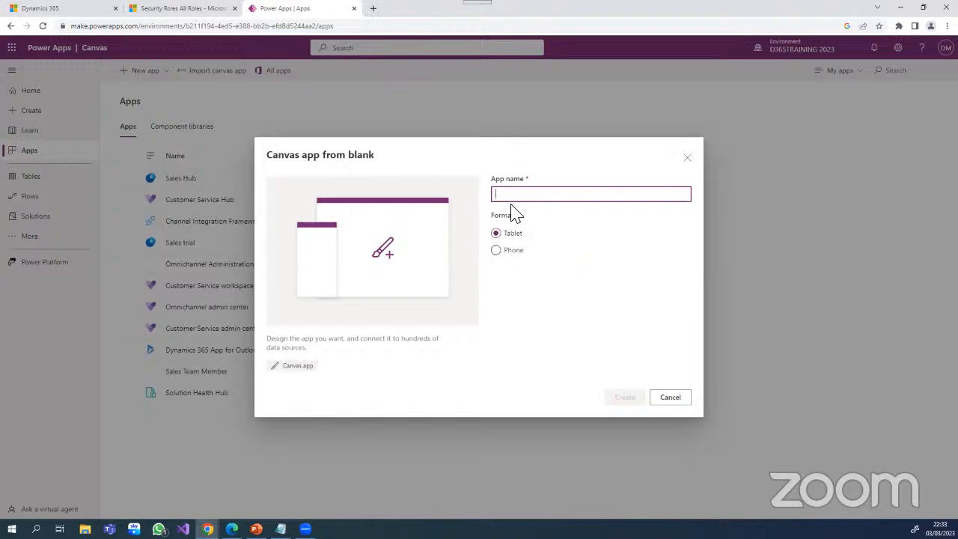
text(Demo)
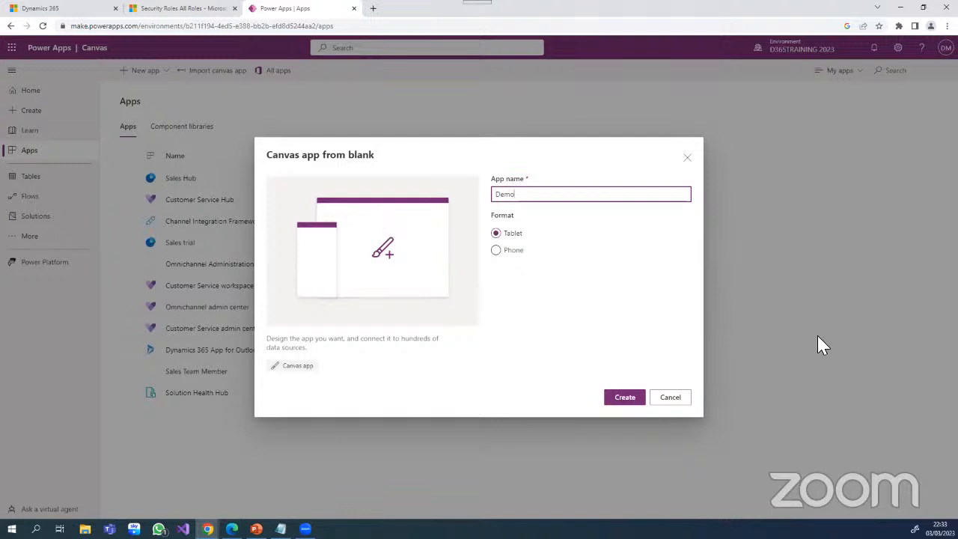
click(686, 157)
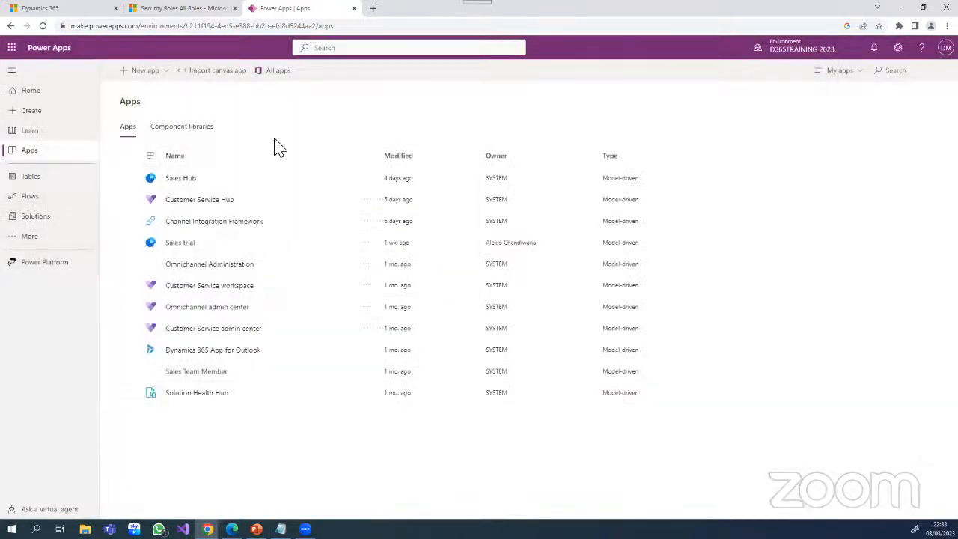
click(144, 75)
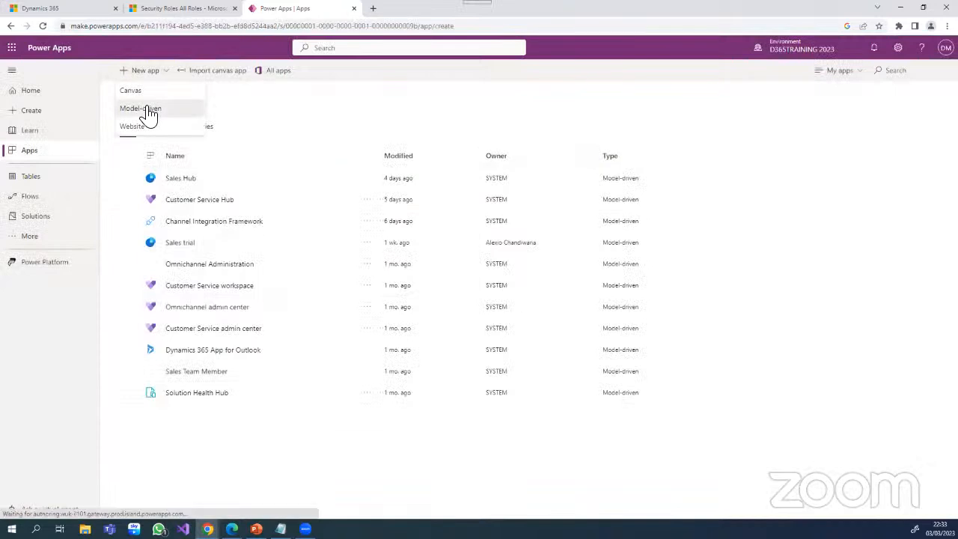
click(145, 107)
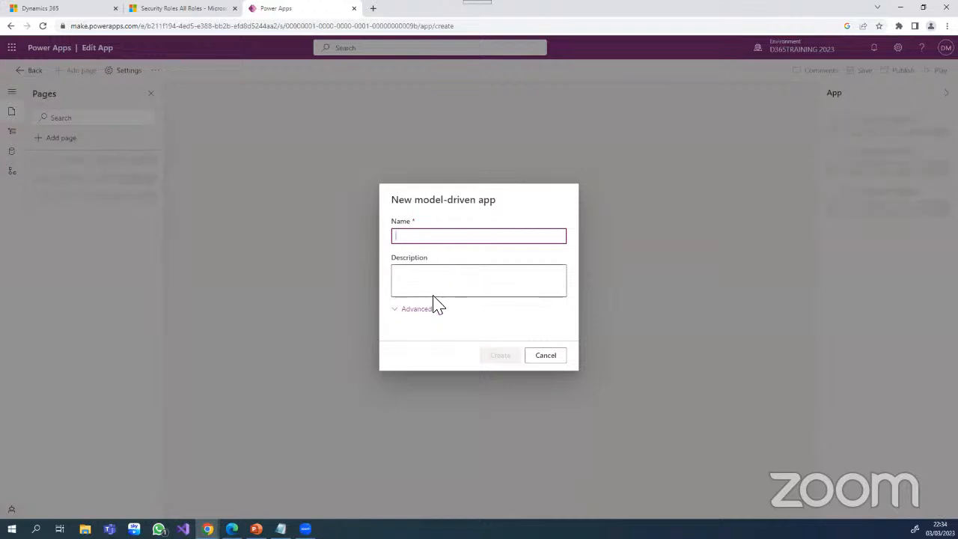
click(401, 310)
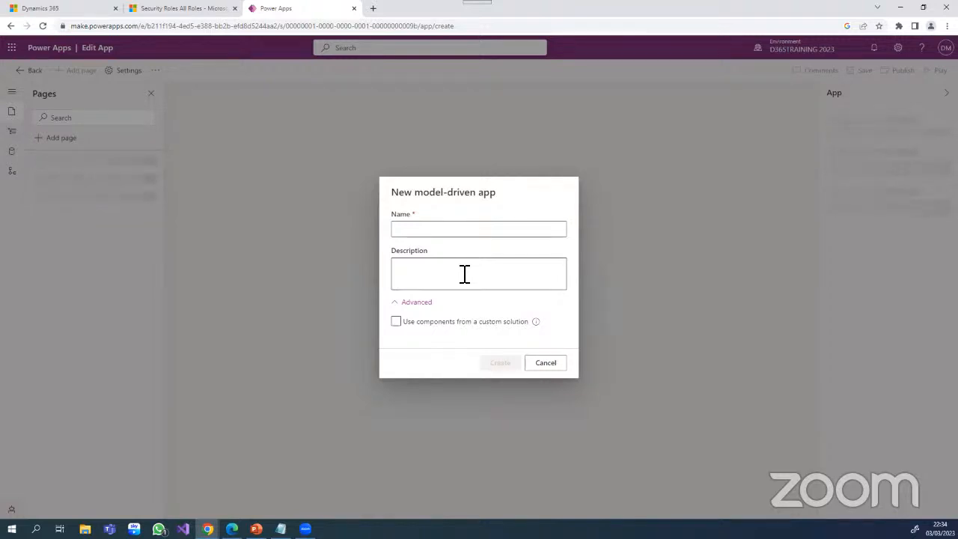
click(548, 367)
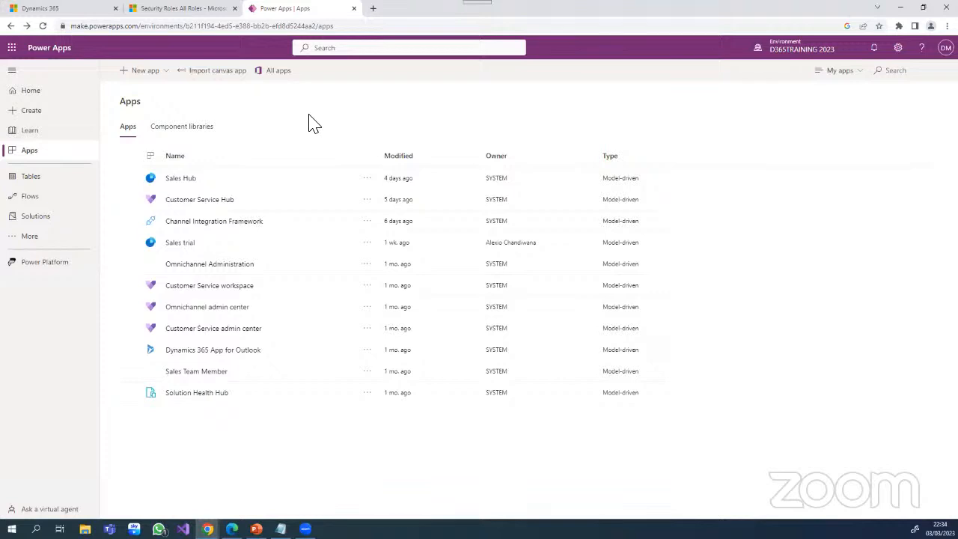
- Create a blank canvas app named DemoApp in Tablet format and skip the welcome dialog
click(157, 72)
click(142, 92)
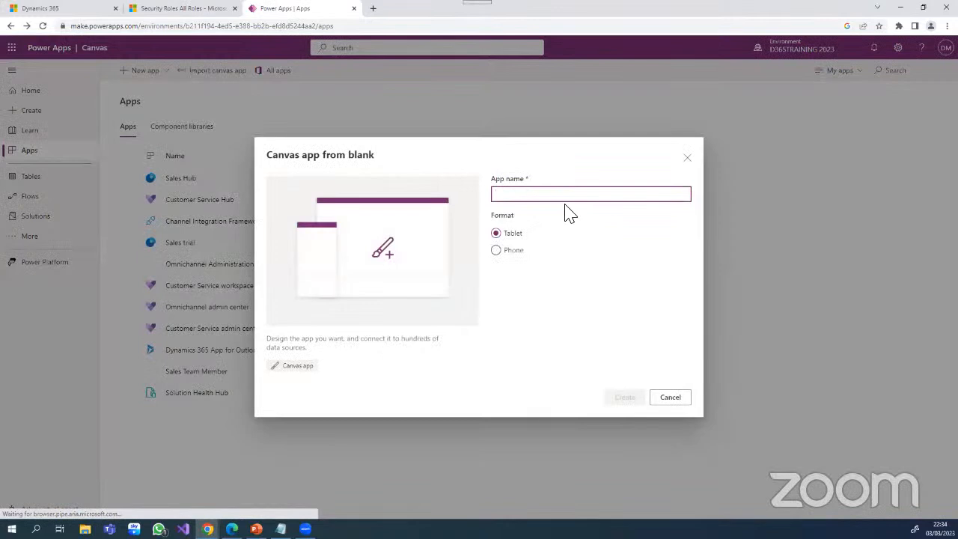
text(DemoApp)
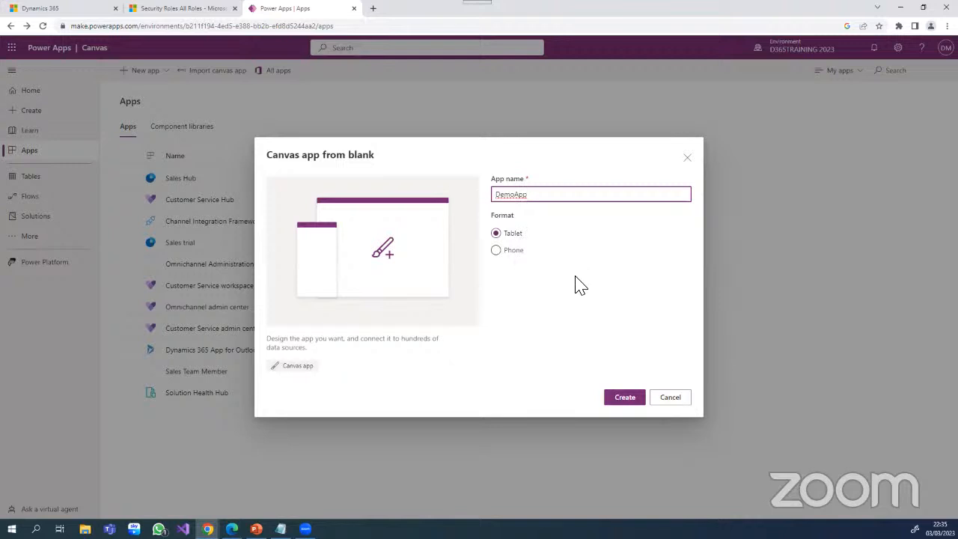
click(623, 401)
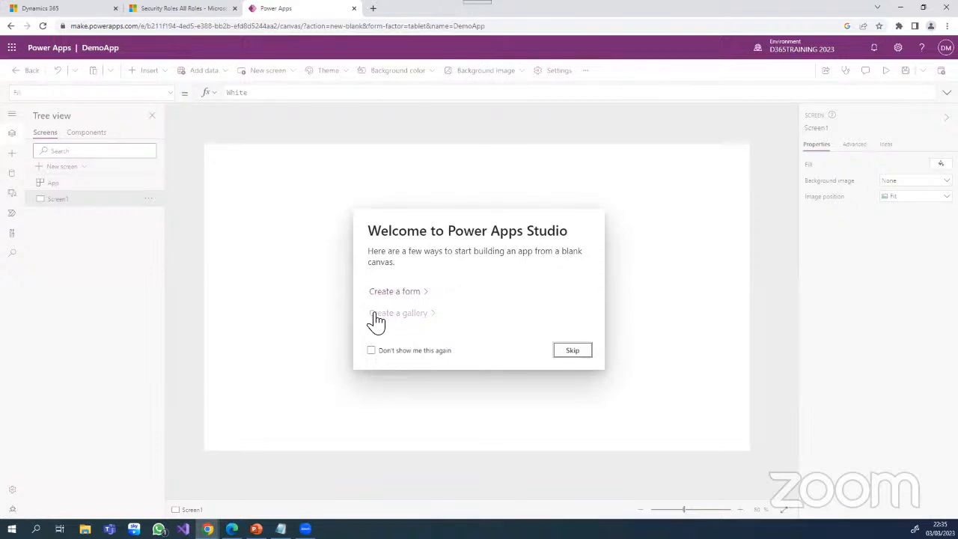
click(573, 351)
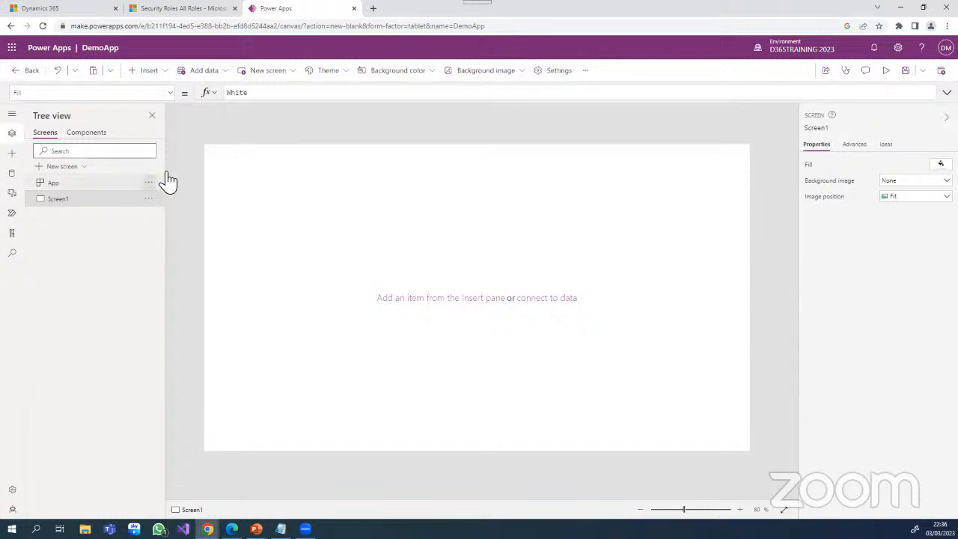
- Insert a text label and stretch it across the full width at the top of Screen1, about 1366 by 147
click(149, 70)
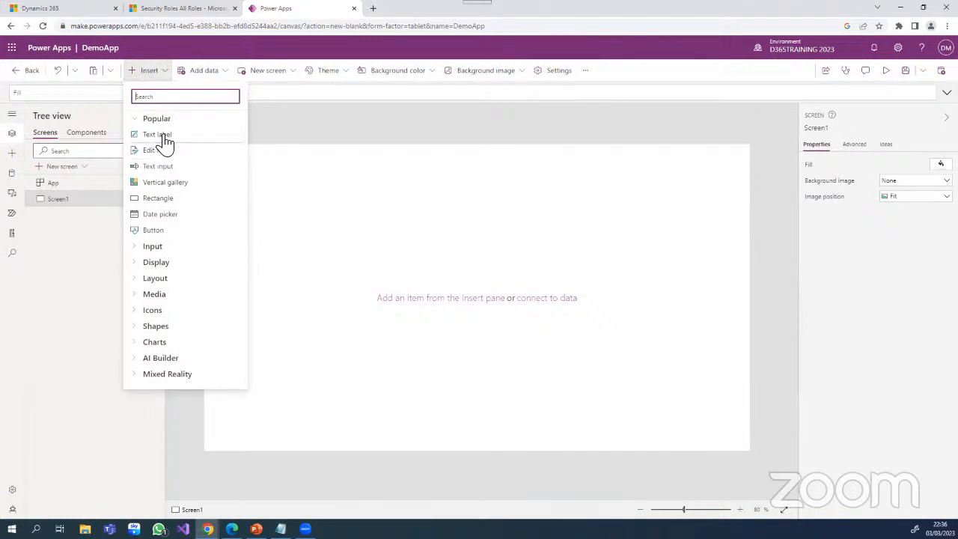
drag(166, 139, 303, 187)
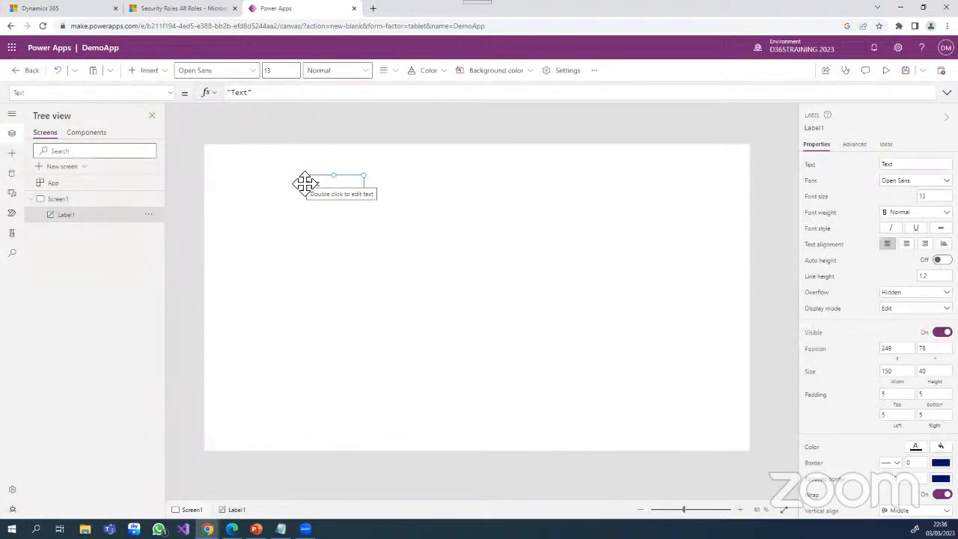
drag(302, 177, 204, 146)
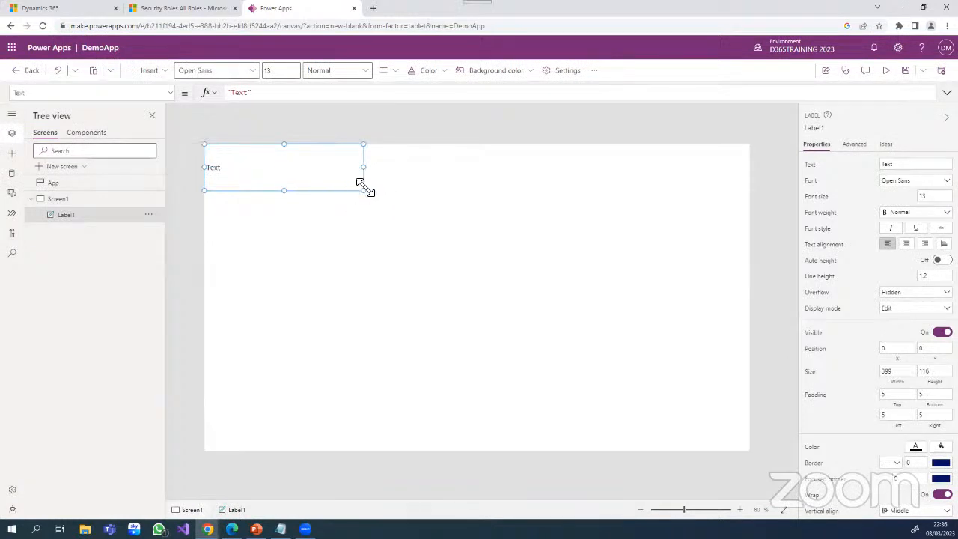
drag(366, 190, 371, 191)
drag(505, 216, 756, 210)
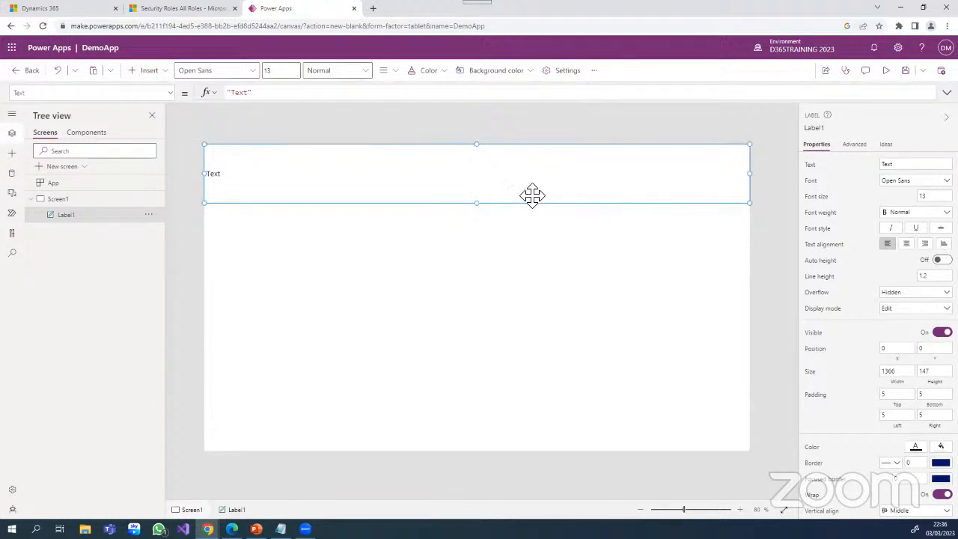
- Center the label's text and change it to "BlueSky Demo App"
click(904, 166)
drag(904, 166, 880, 169)
click(906, 247)
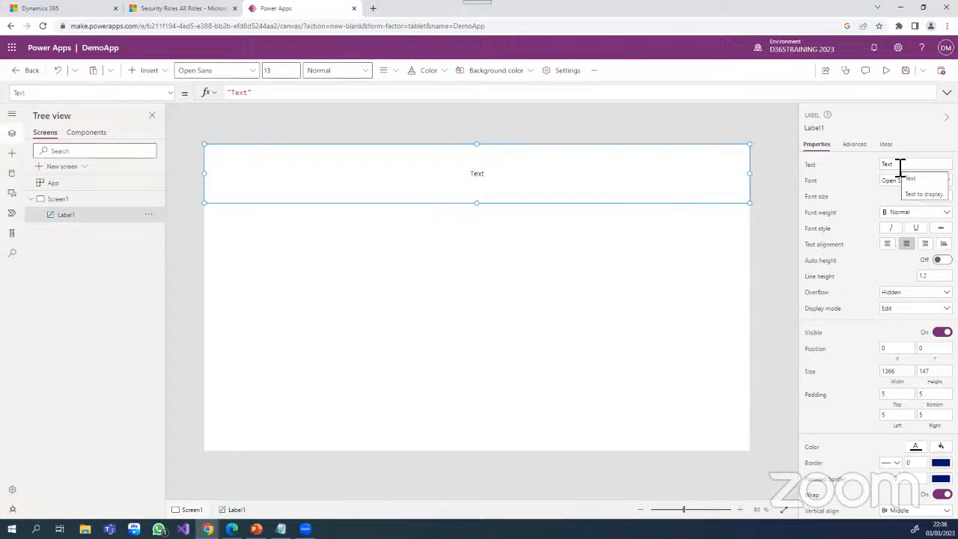
drag(900, 168, 870, 166)
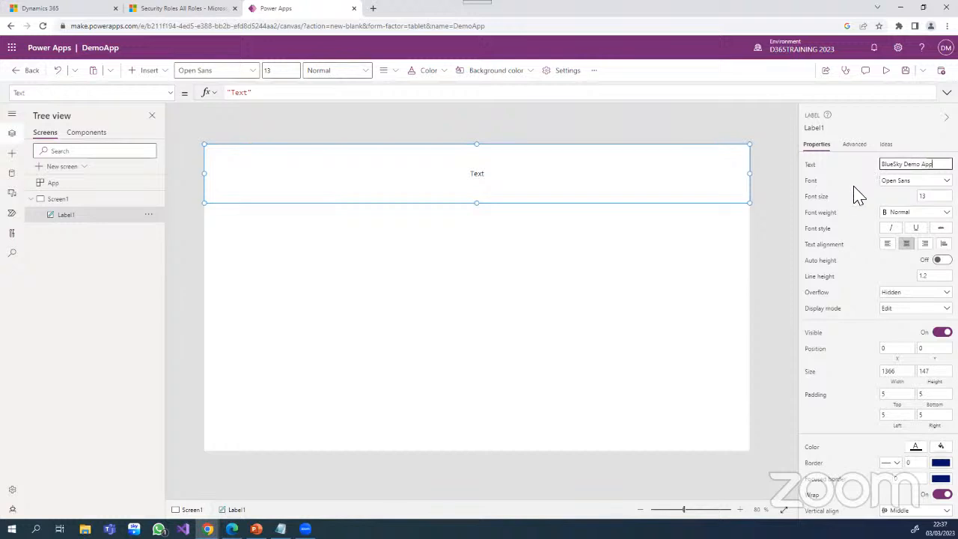
click(603, 314)
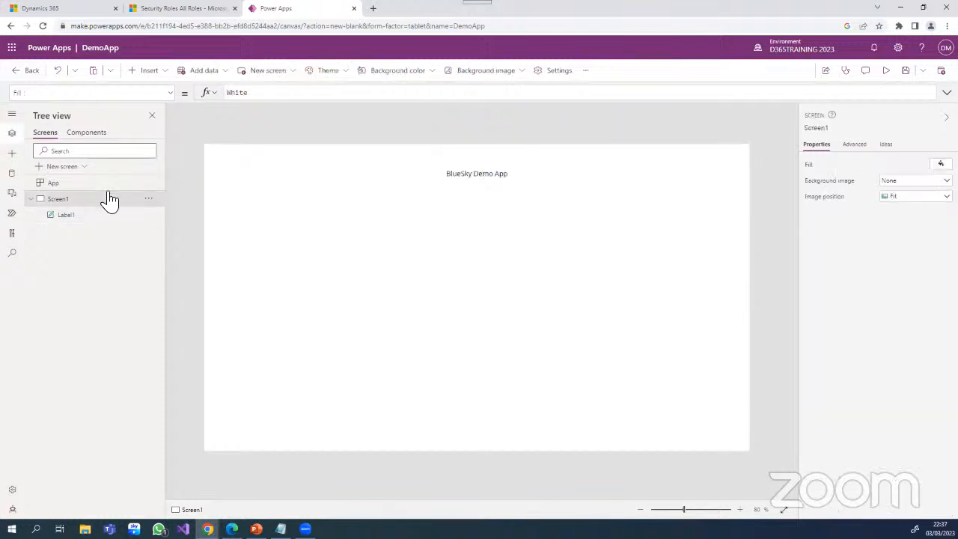
- Insert a date picker and place it below the title label at about X 124, Y 220
click(162, 72)
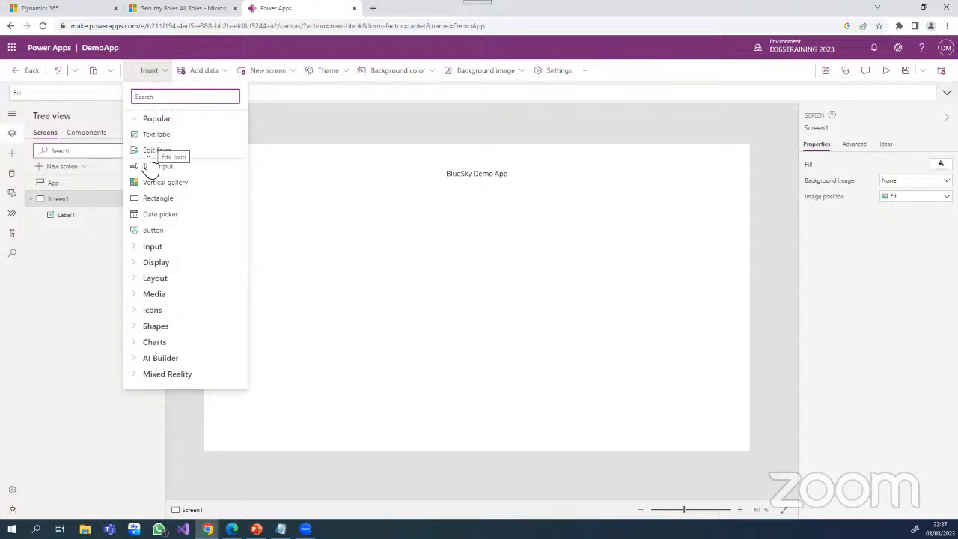
drag(154, 218, 306, 237)
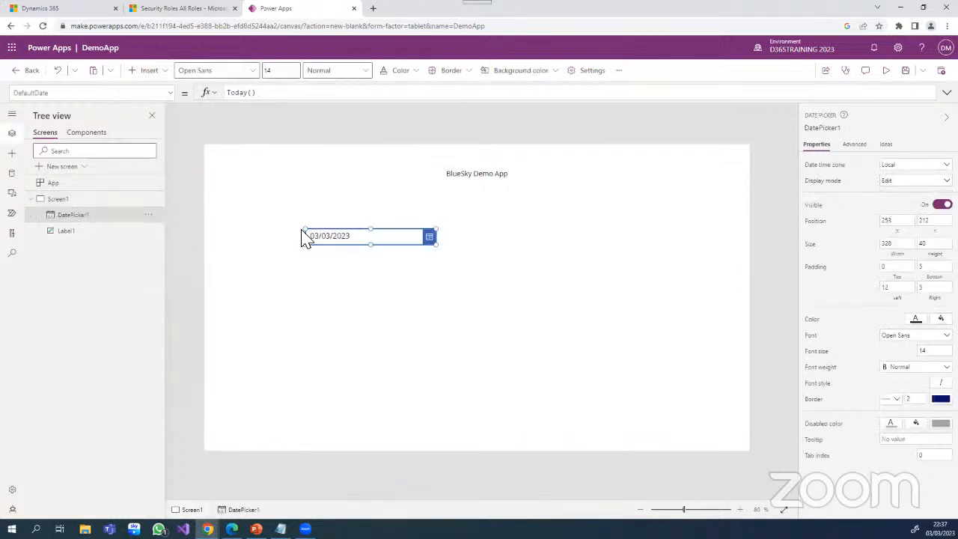
drag(365, 237, 318, 247)
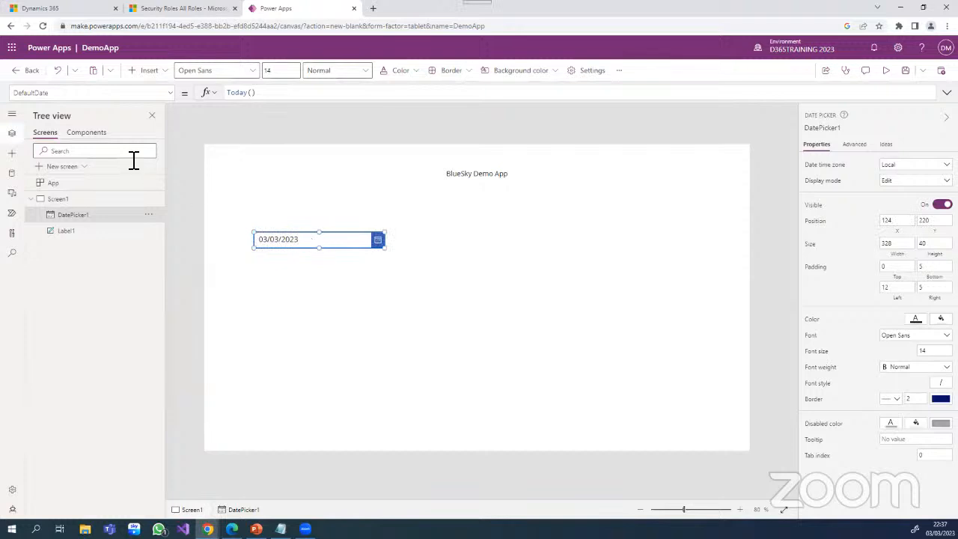
- Insert a button and place it below the date picker at about X 136, Y 336
click(157, 72)
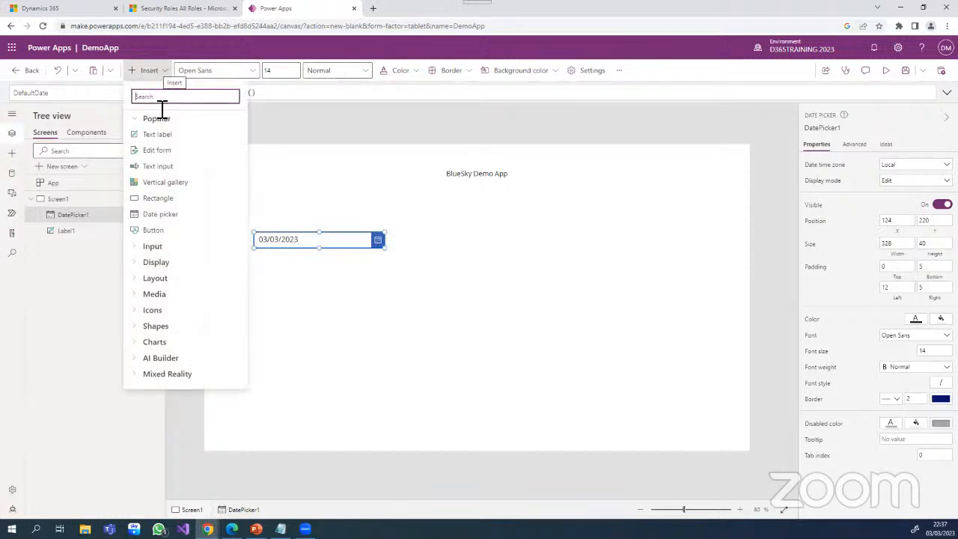
click(163, 234)
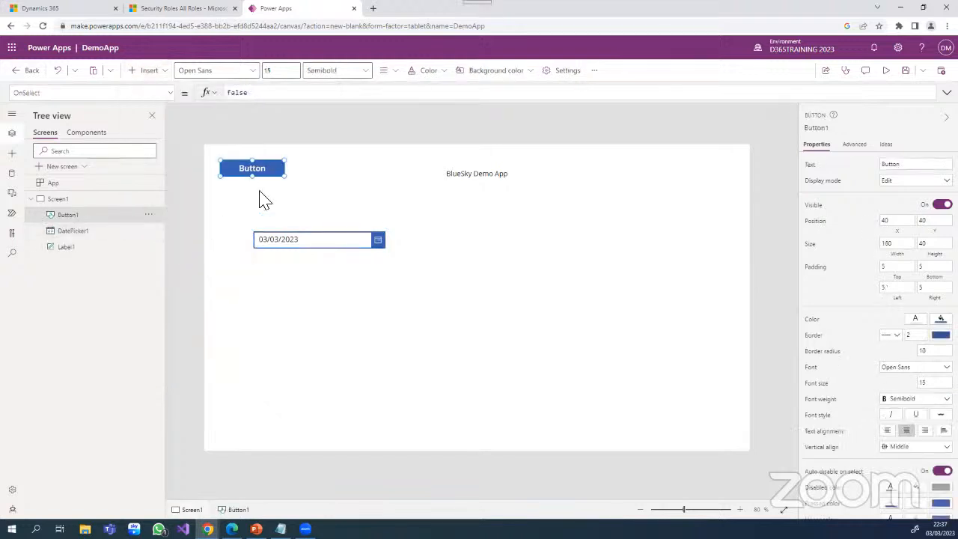
drag(265, 165, 303, 290)
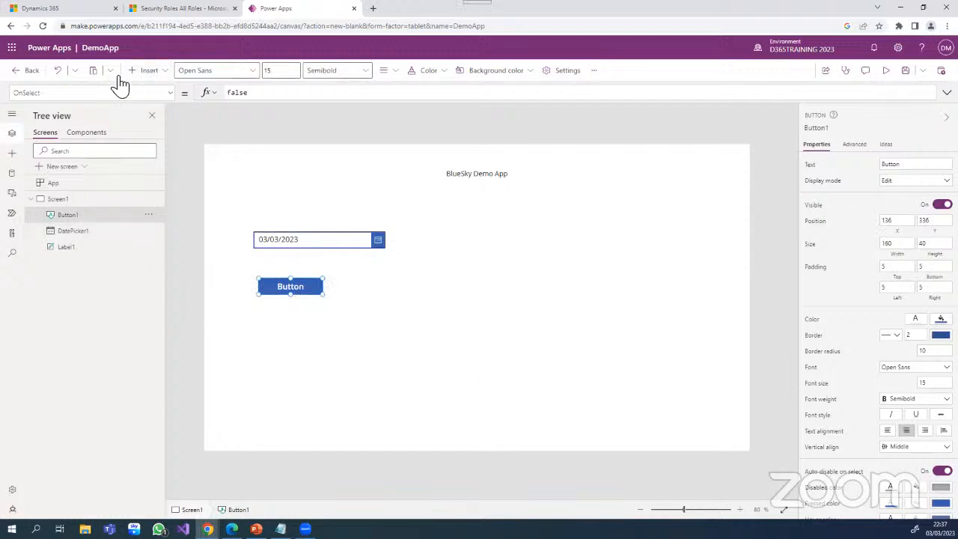
- Insert a second button labelled "Next" at about X 603, Y 605, and left-align the first button under the date picker
click(155, 75)
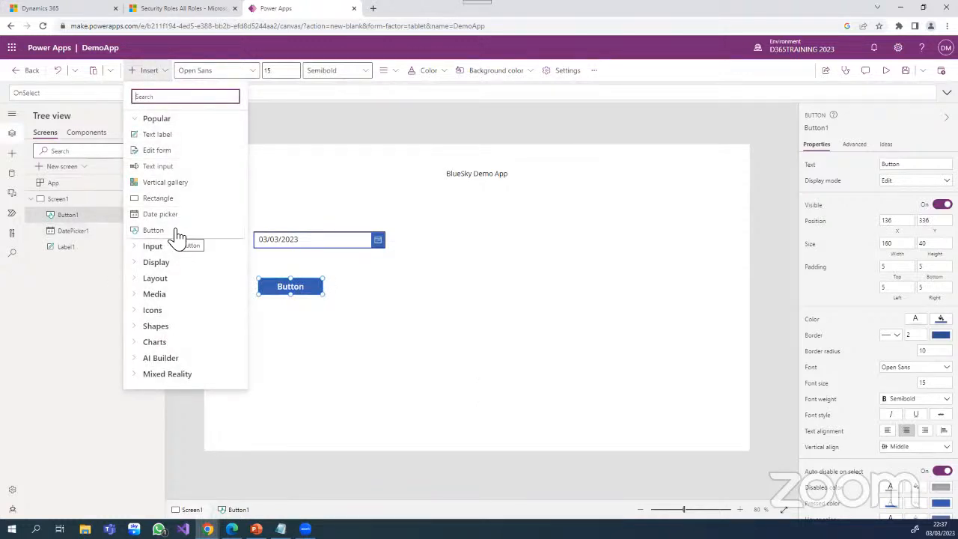
click(153, 230)
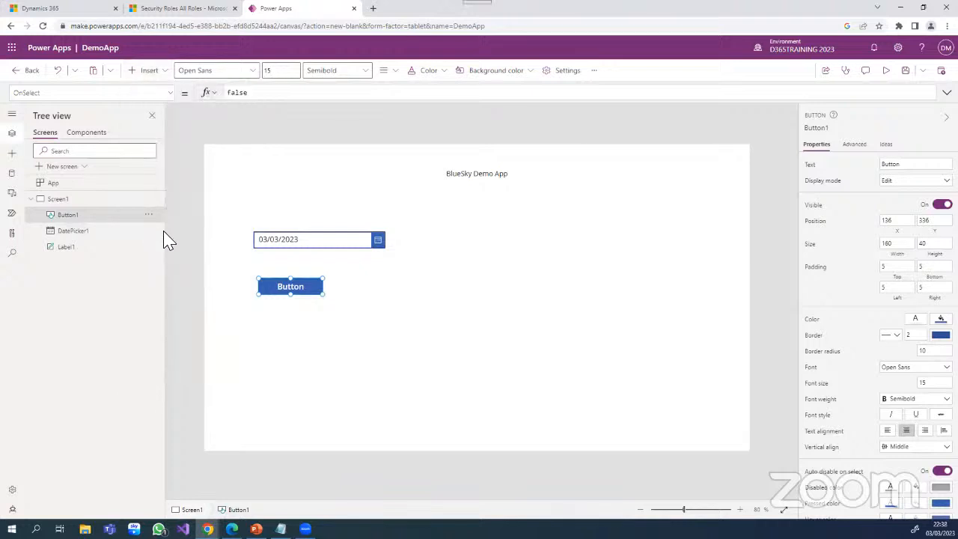
drag(267, 167, 492, 397)
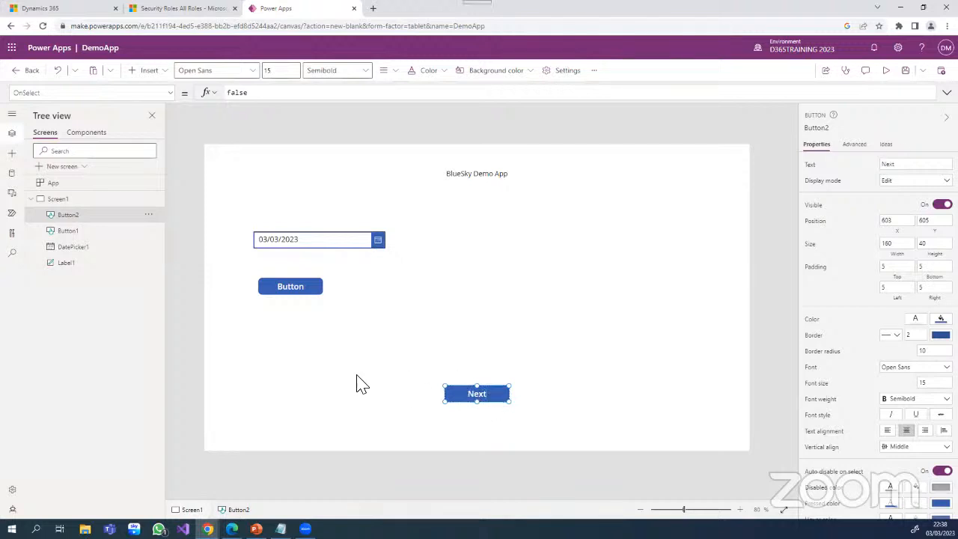
click(309, 287)
drag(309, 286, 305, 276)
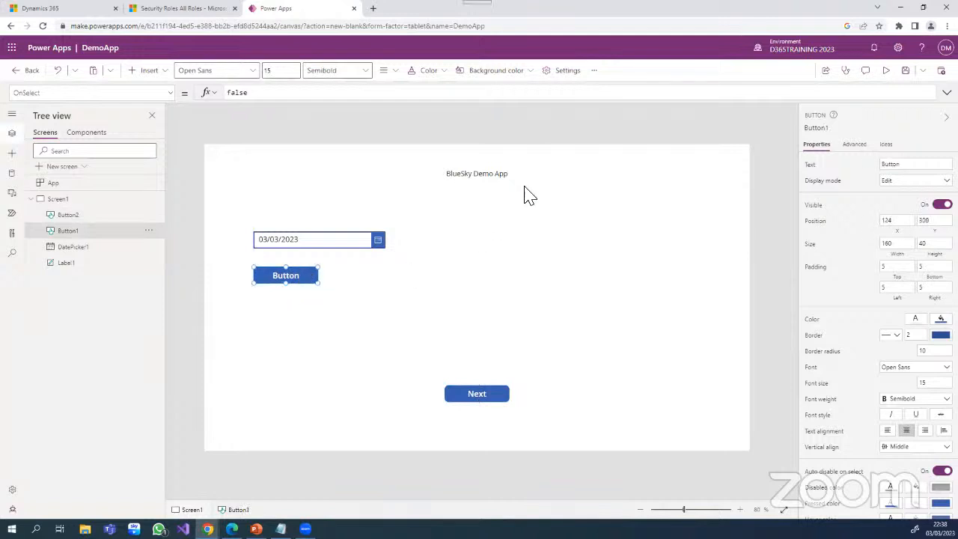
- Fill the title label's background with the light green theme color RGBA(209, 232, 178, 1)
click(729, 193)
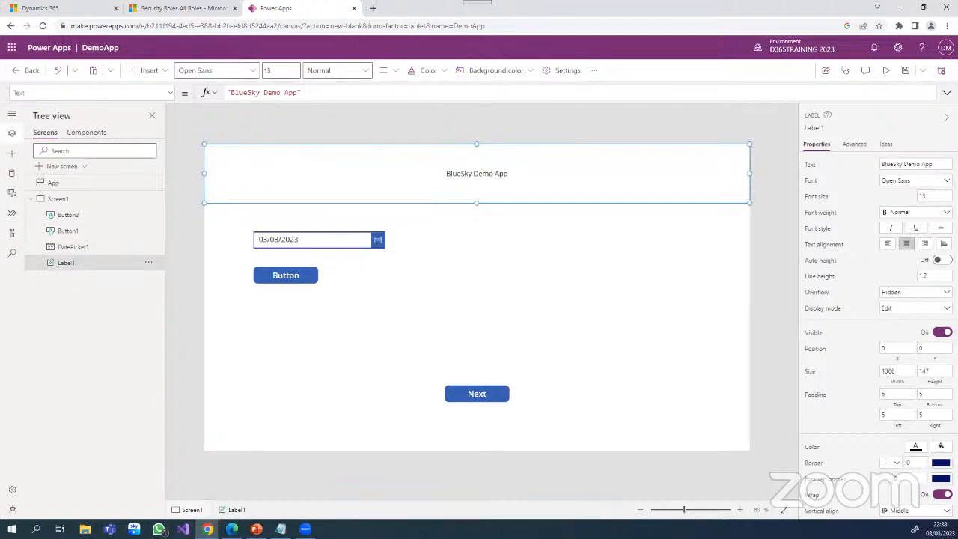
click(941, 446)
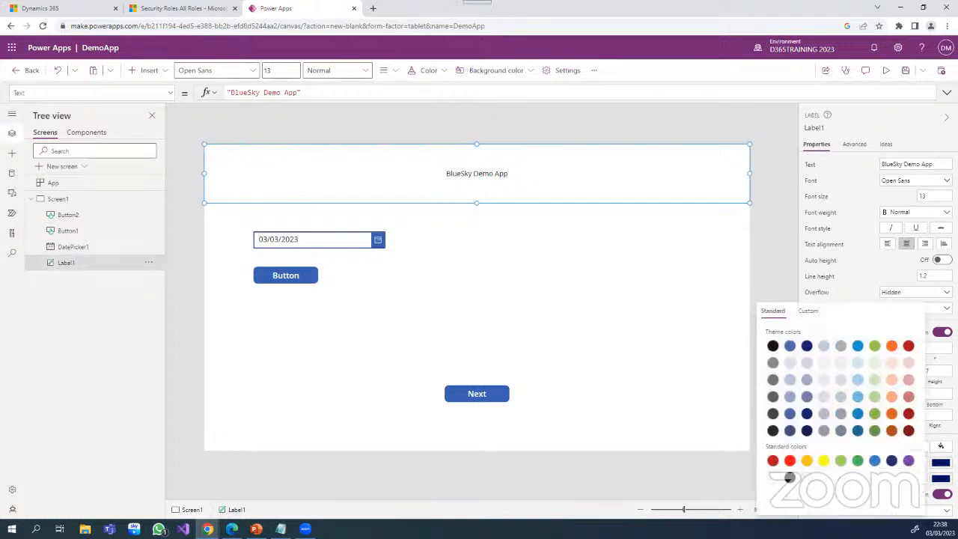
click(872, 380)
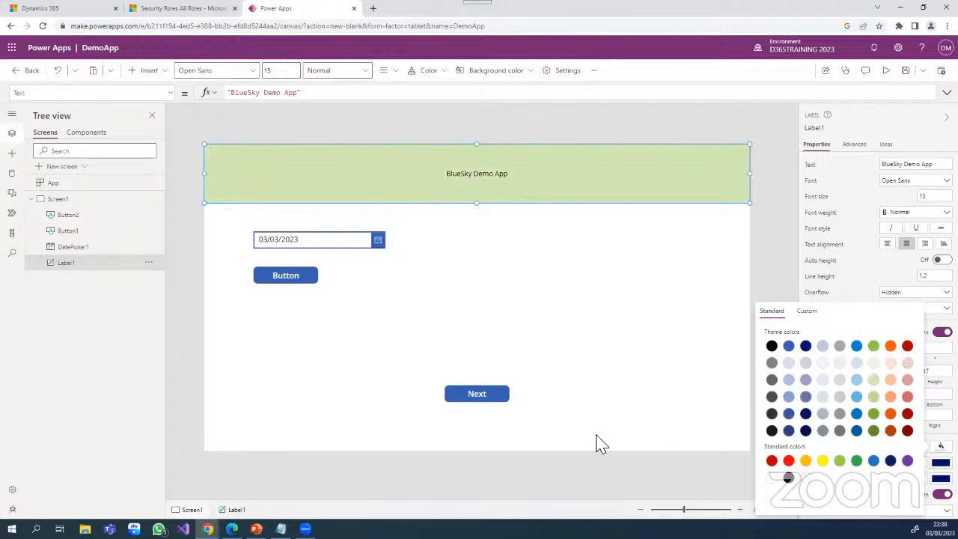
click(557, 388)
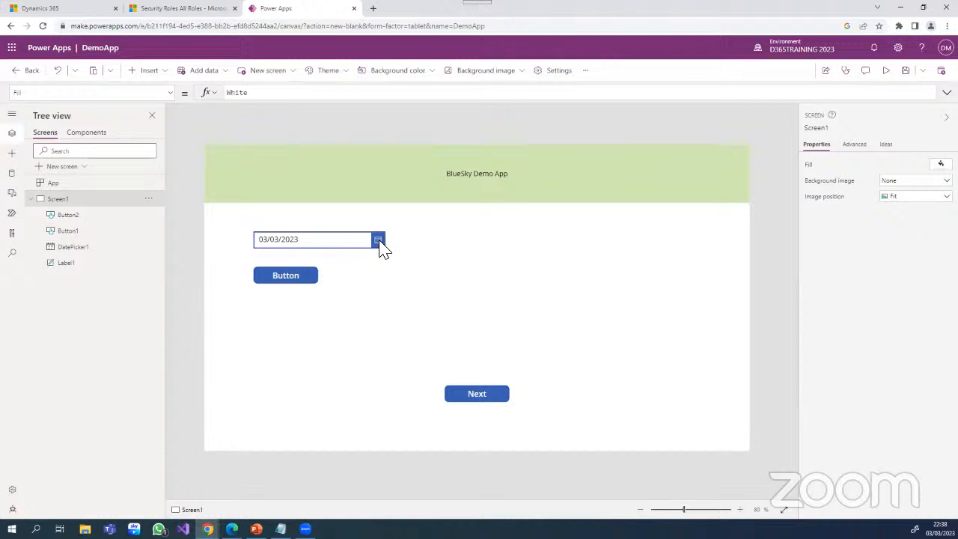
- Change the text of the button under the date picker to "Add"
click(294, 276)
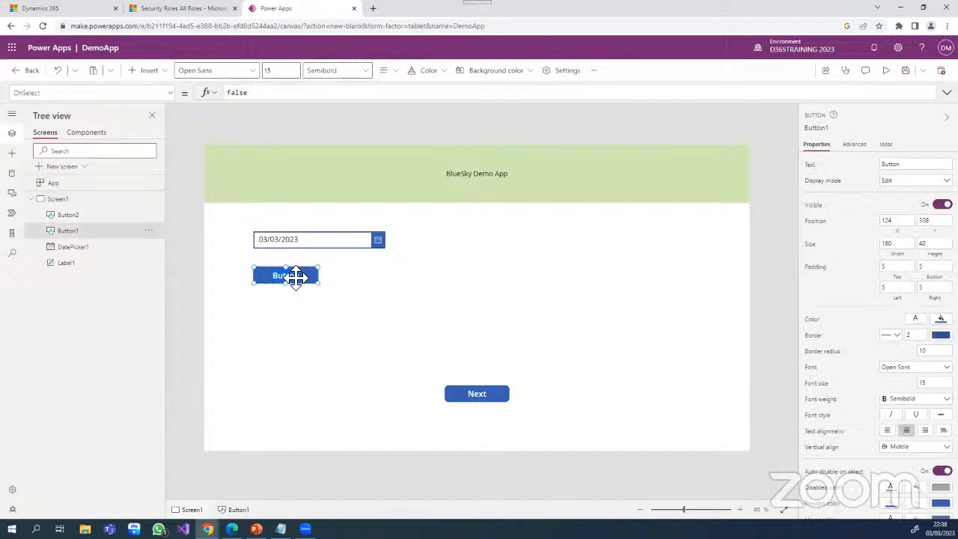
double_click(295, 276)
text(Add)
click(159, 78)
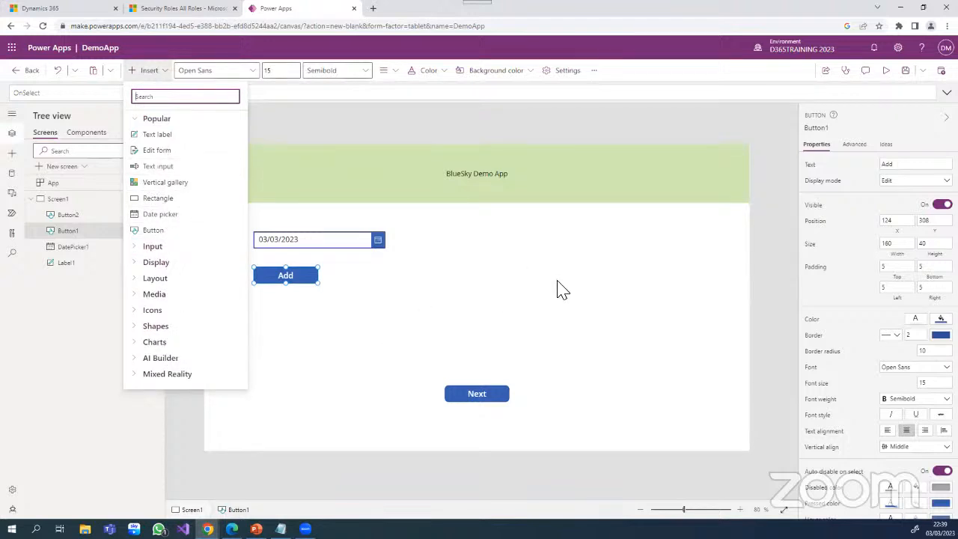
click(626, 309)
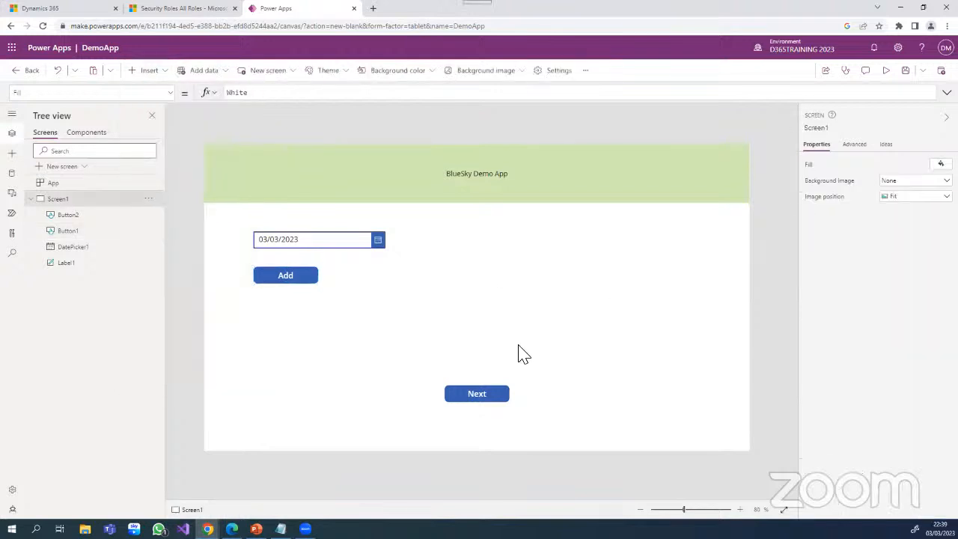
- Duplicate Screen1 and change the Next button's text on the copy to "Back"
right_click(80, 203)
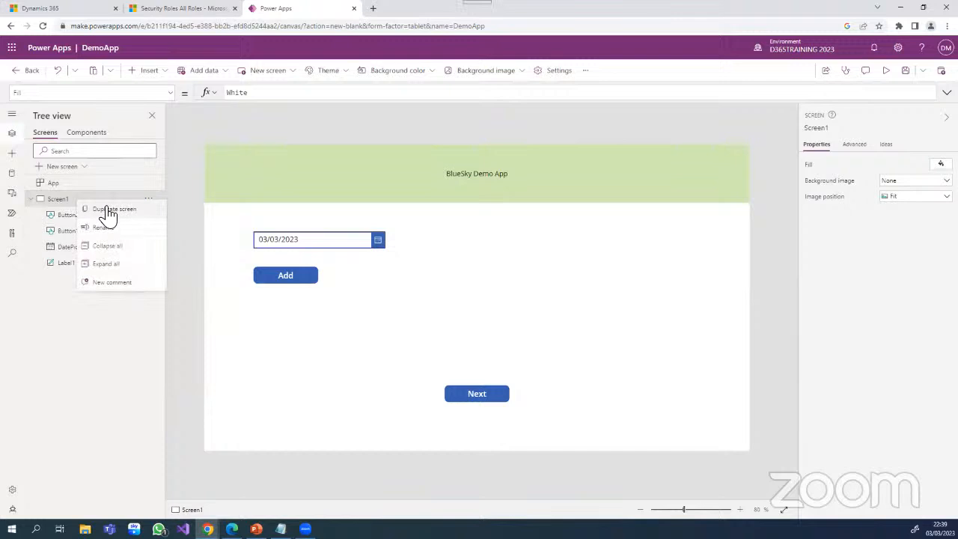
click(112, 210)
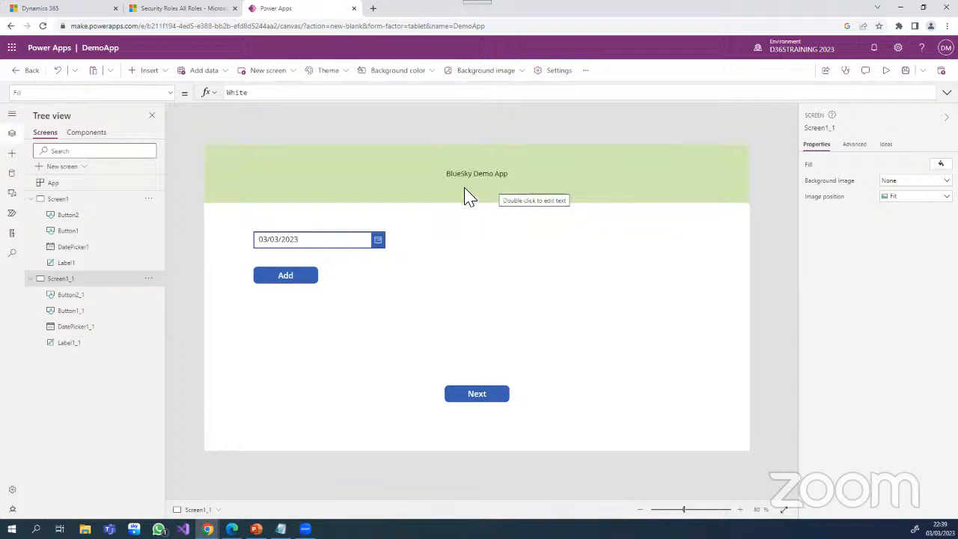
click(490, 400)
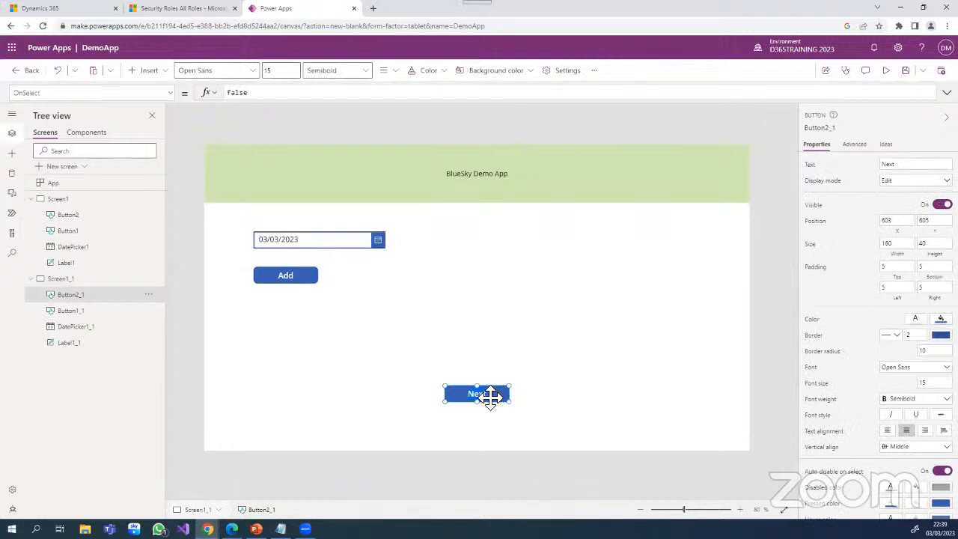
click(906, 165)
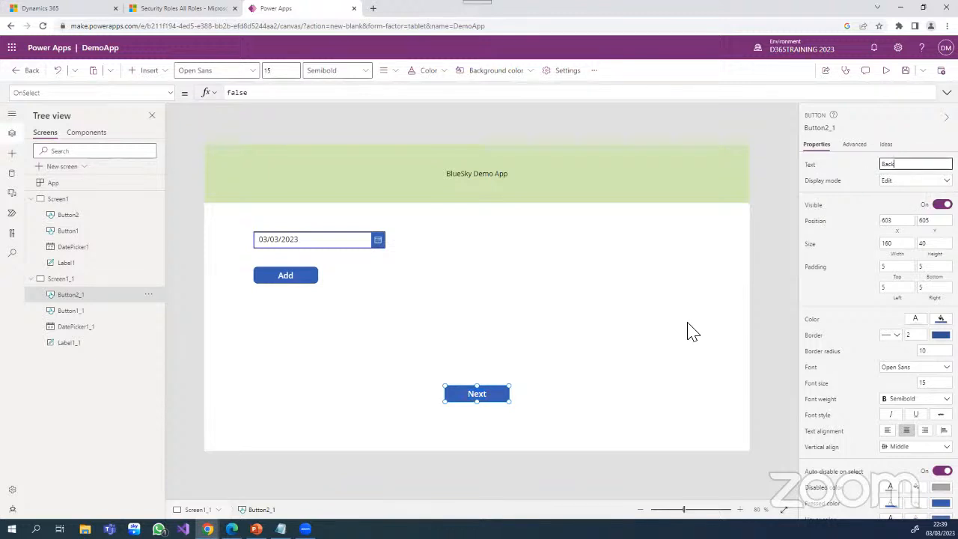
click(629, 329)
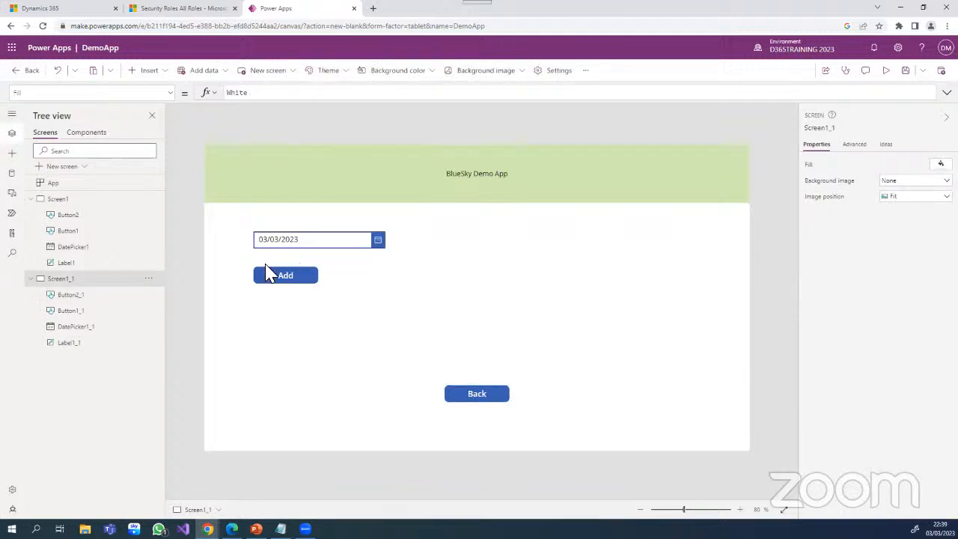
- Insert a text label on the duplicated screen just below the title banner at about X 41, Y 163
click(520, 182)
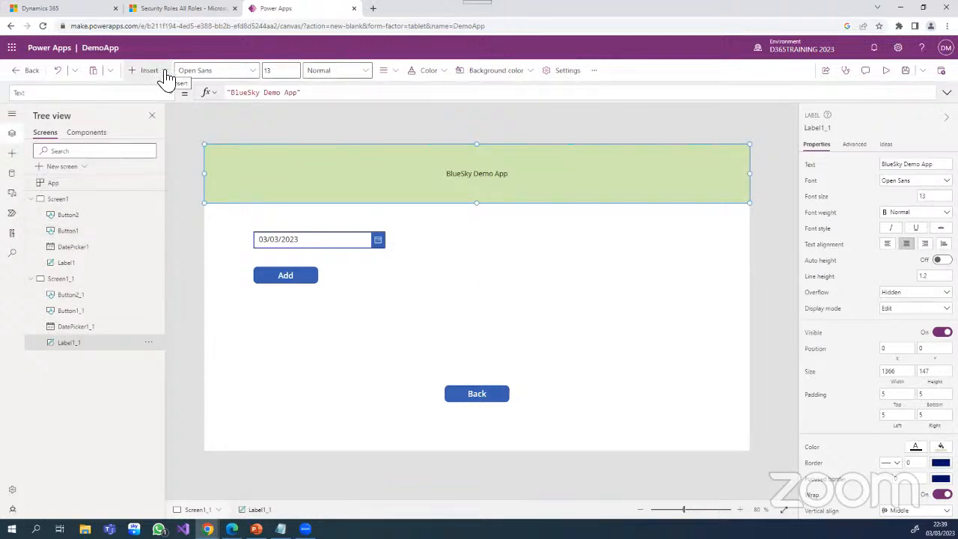
click(161, 73)
drag(166, 142, 231, 215)
- Left-align the date picker under the new label at about Y 235 and move the Add button to about X 112, Y 336
click(277, 253)
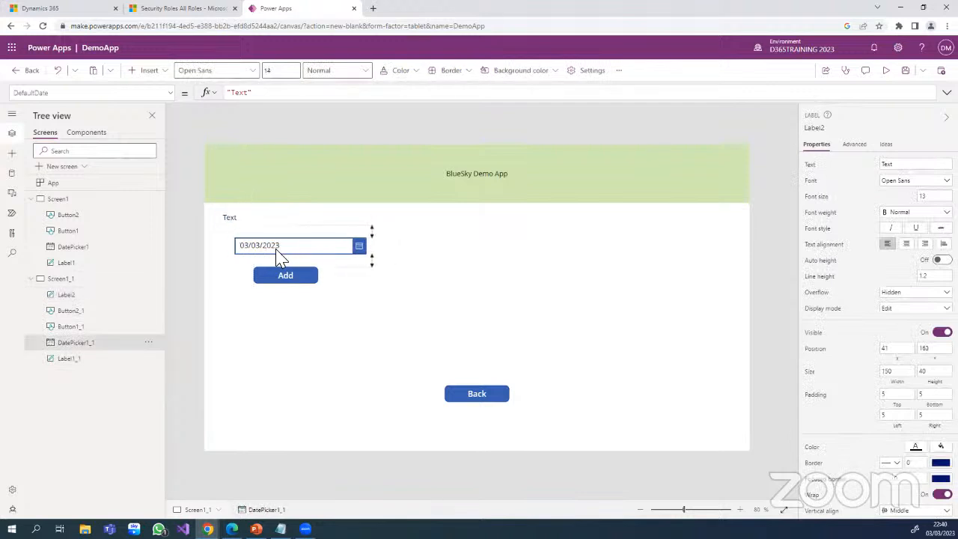
drag(277, 253, 243, 252)
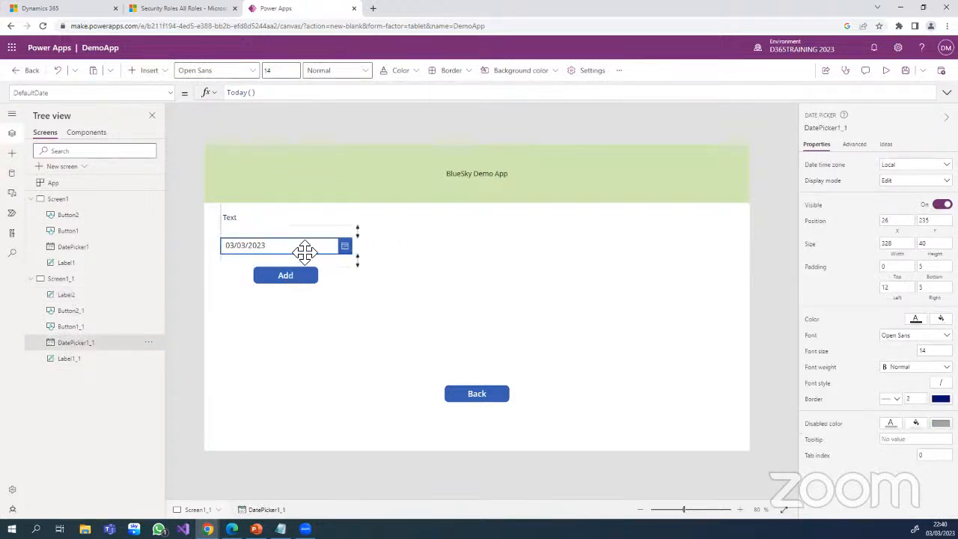
mouse_move(300, 278)
mouse_down()
mouse_move(263, 299)
mouse_move(300, 295)
mouse_up()
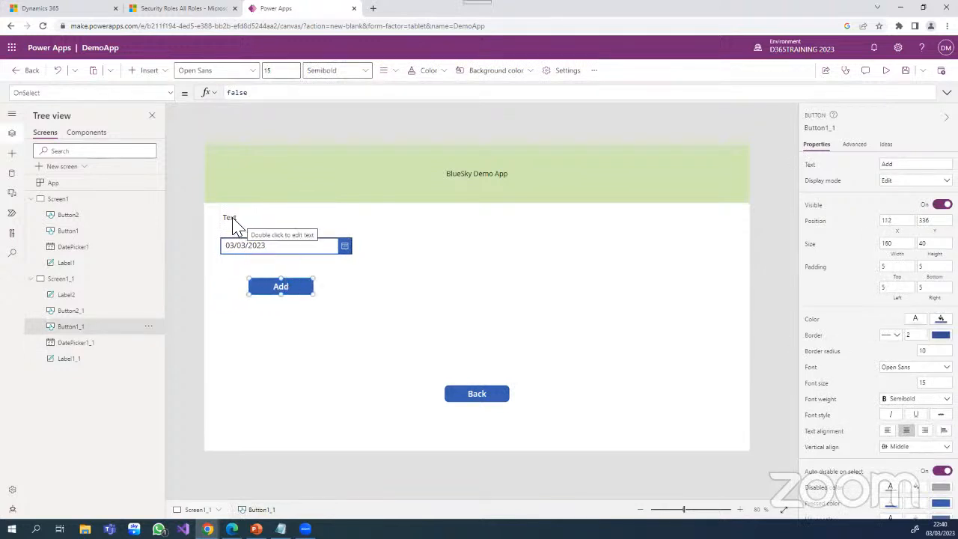
- Change the text of the new label on the duplicated screen to "Page 2"
double_click(231, 219)
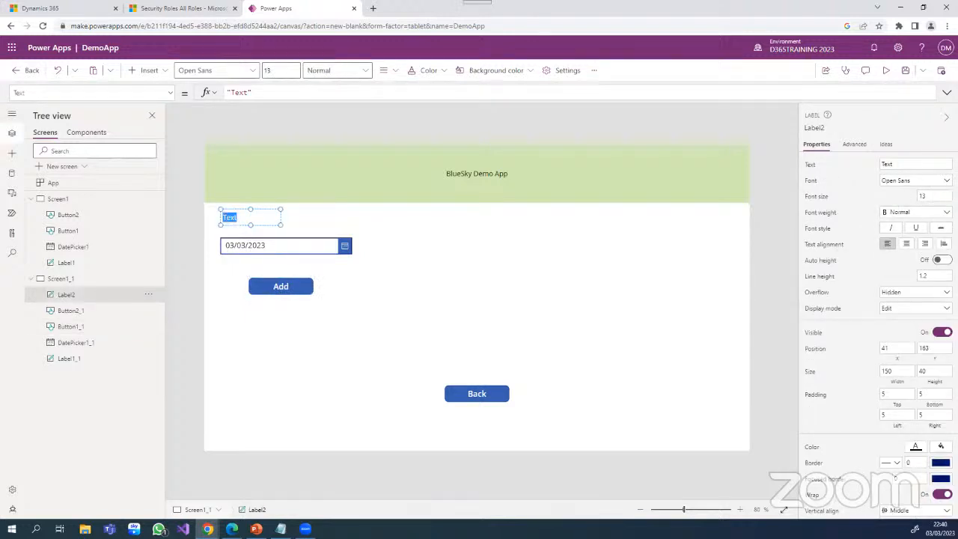
double_click(887, 164)
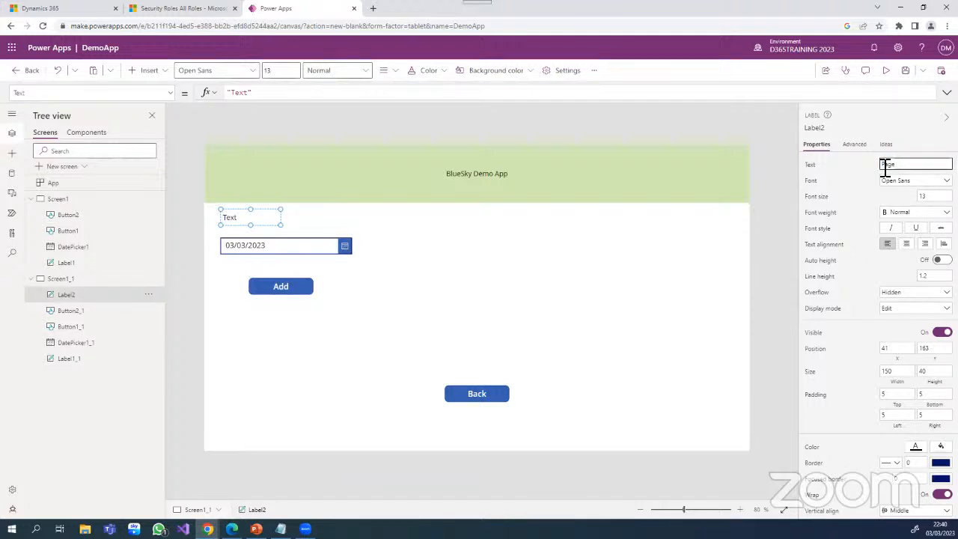
text(Page 2)
- Insert a text label on Screen1 at about X 47, Y 163, and shift the date picker and Add button to line up below it
click(51, 206)
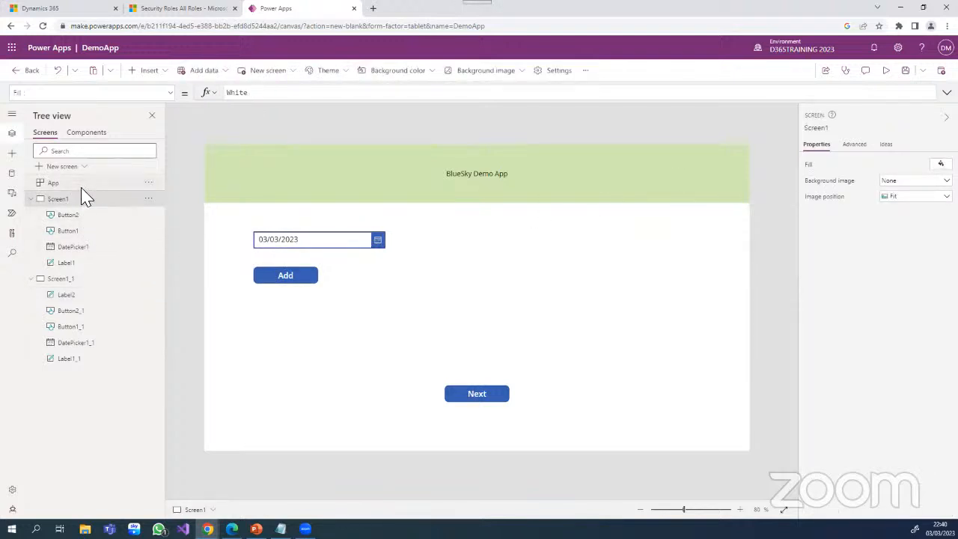
click(160, 77)
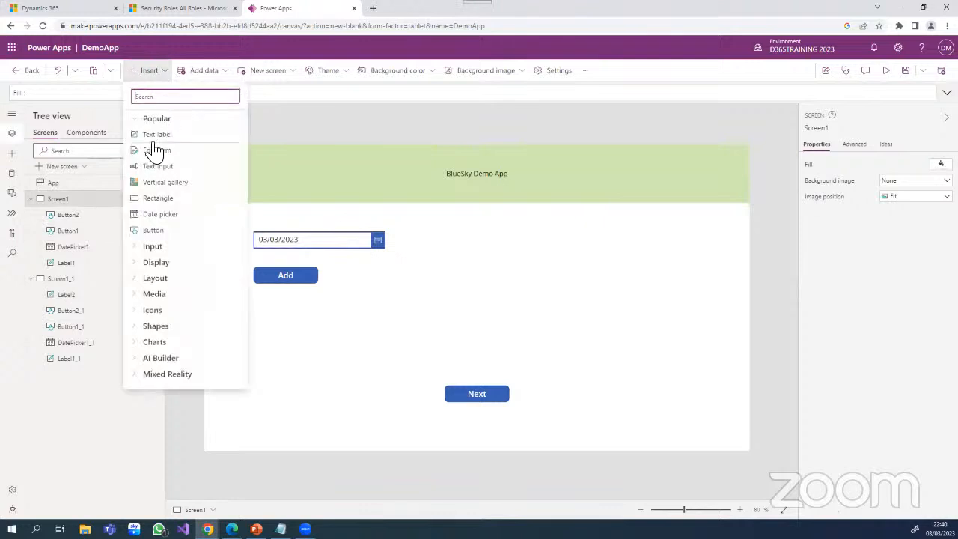
drag(159, 143, 229, 216)
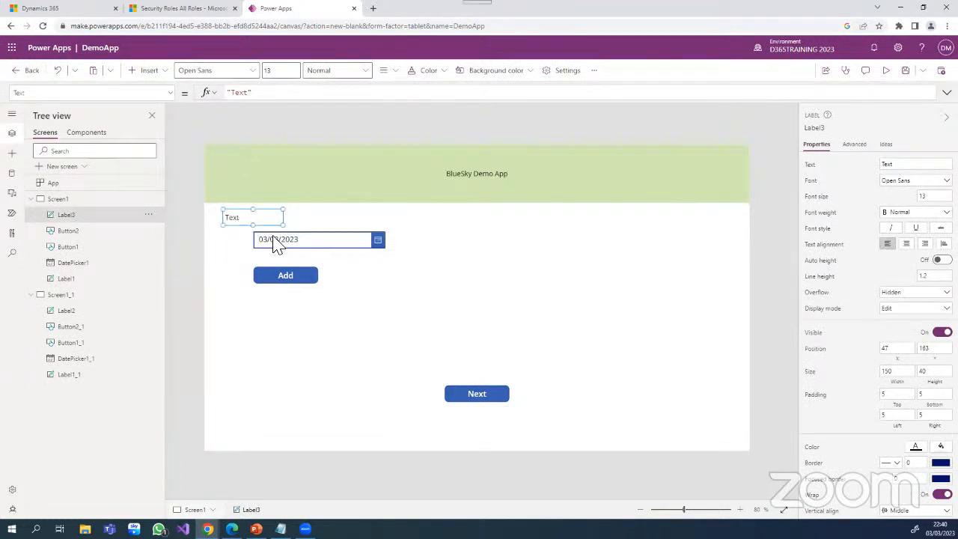
drag(321, 240, 292, 275)
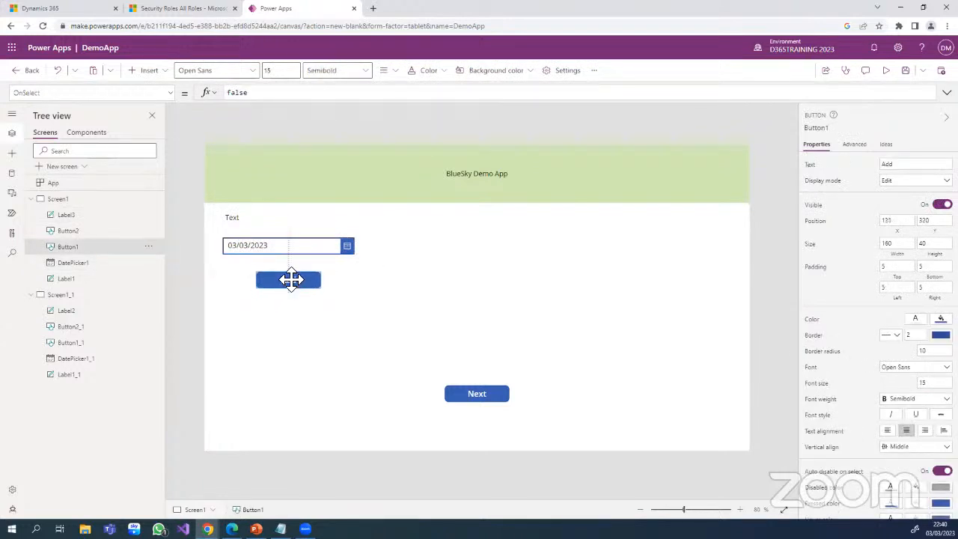
- Change the text of the new label on Screen1 to "Page 1"
click(238, 219)
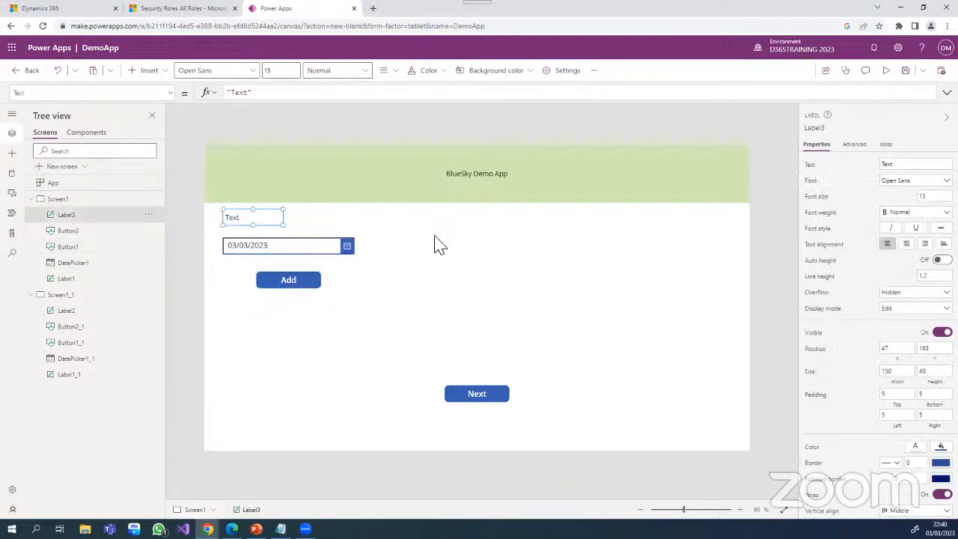
click(904, 165)
drag(904, 167, 887, 171)
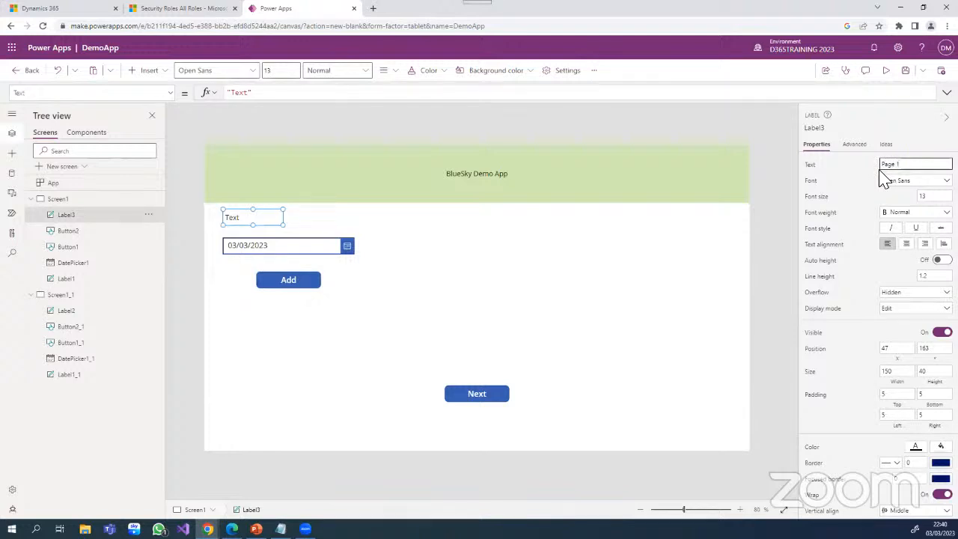
click(656, 286)
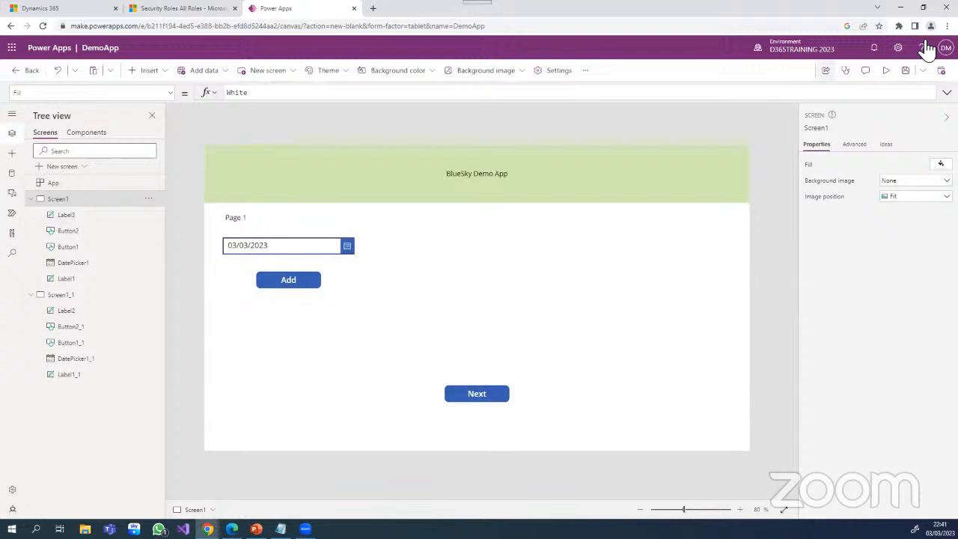
- Save the app and start its preview
click(905, 71)
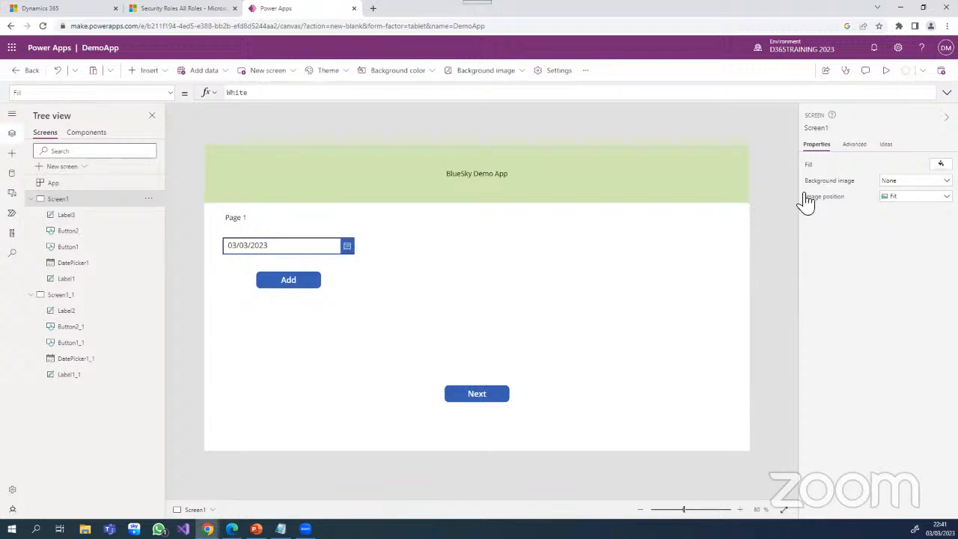
click(886, 72)
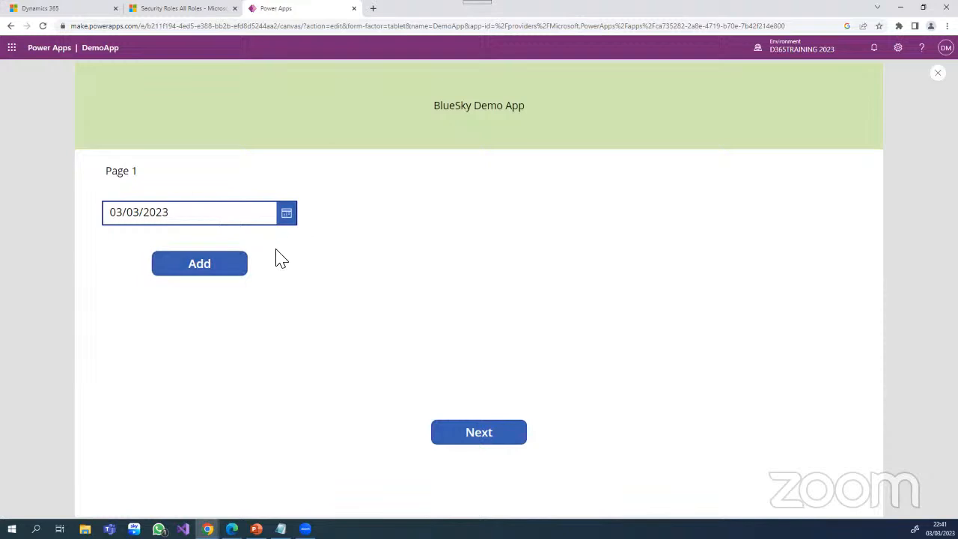
- Test the date picker in the preview by choosing 14 March 2023
click(288, 217)
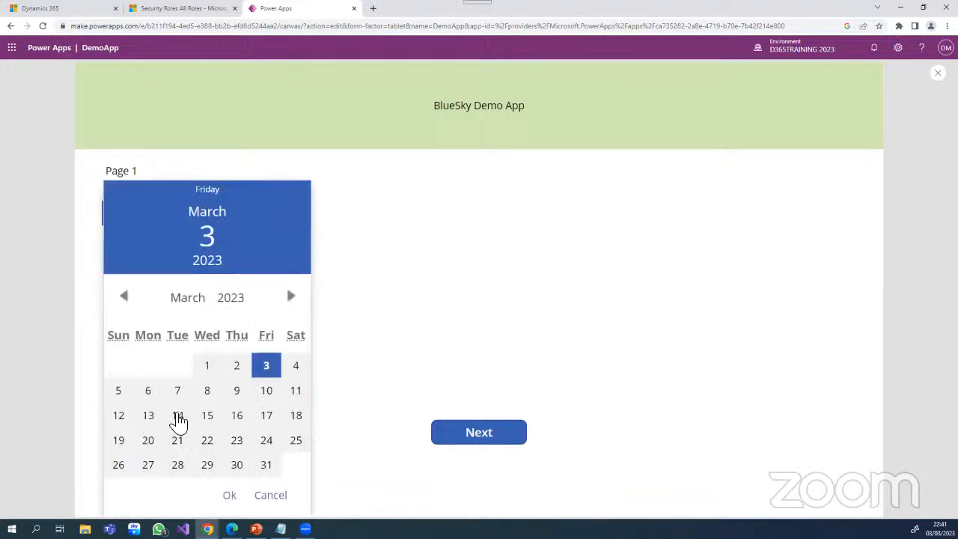
click(177, 416)
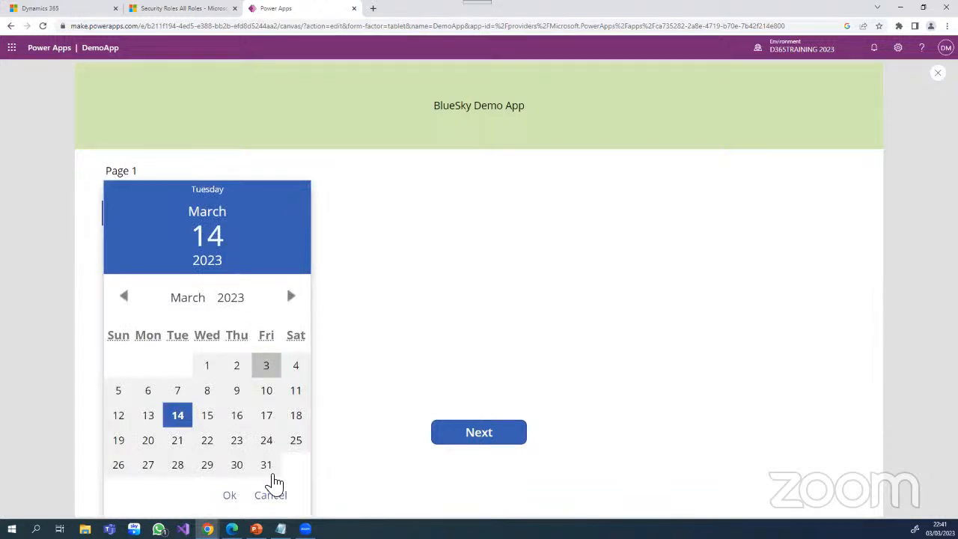
click(230, 495)
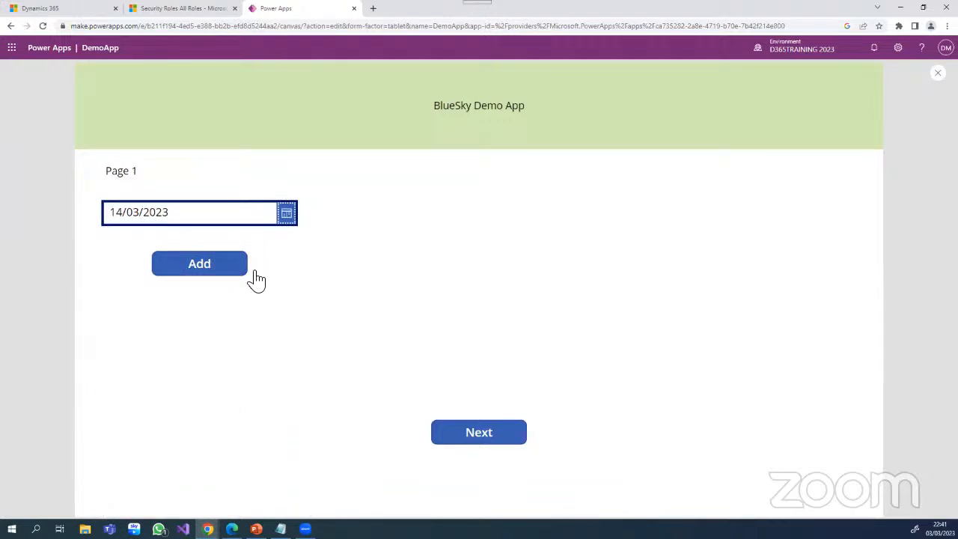
- Test the Add button on Page 1 in the preview, and return to editing the app
click(211, 275)
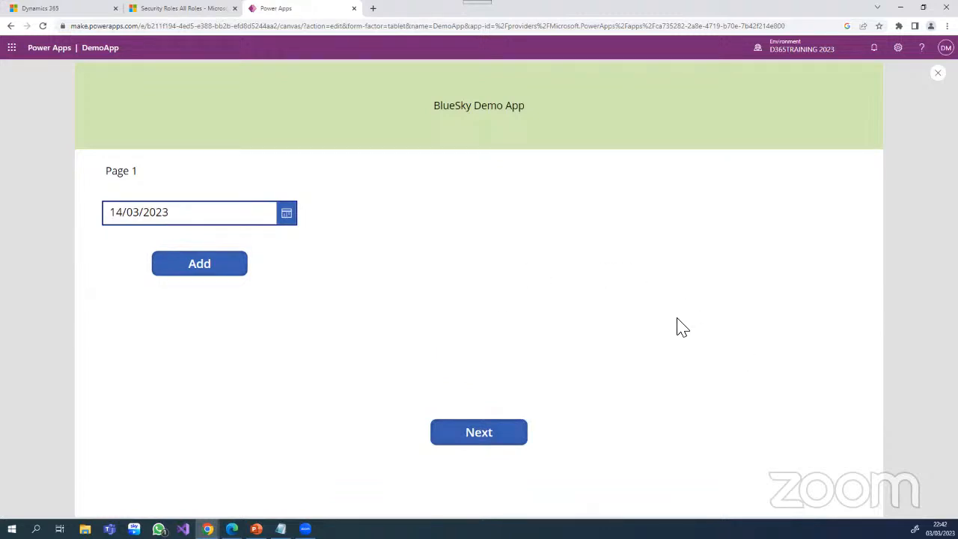
key(Escape)
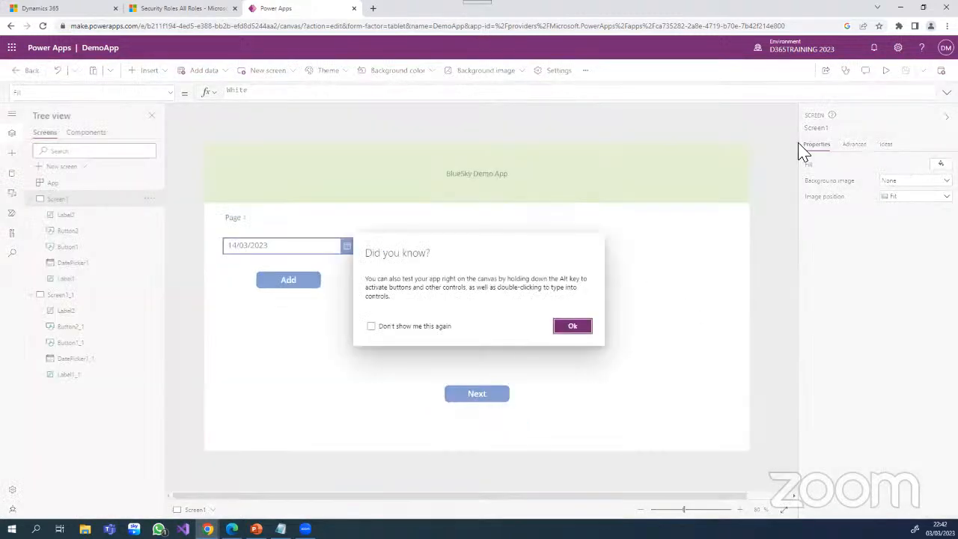
click(573, 327)
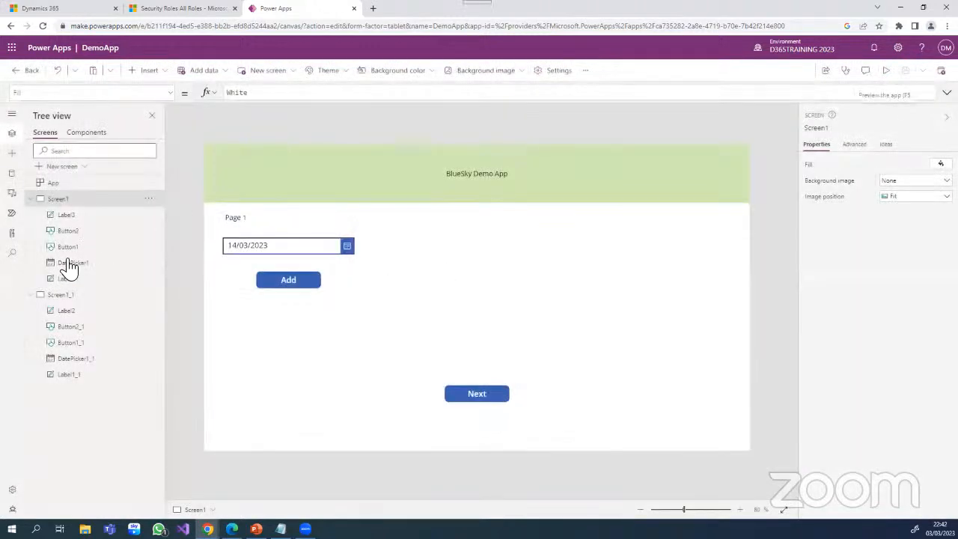
- Preview the second screen, Screen1_1, and return to editing
click(71, 298)
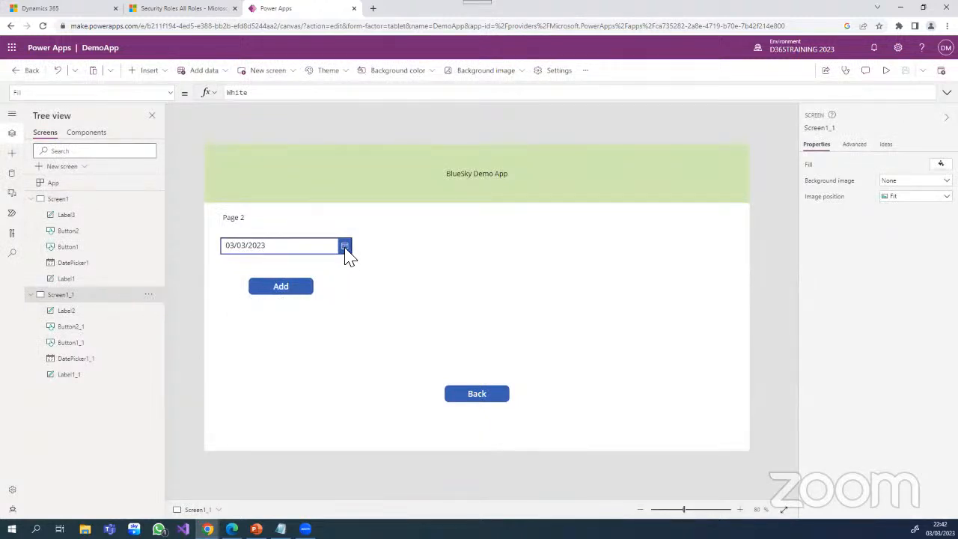
click(885, 69)
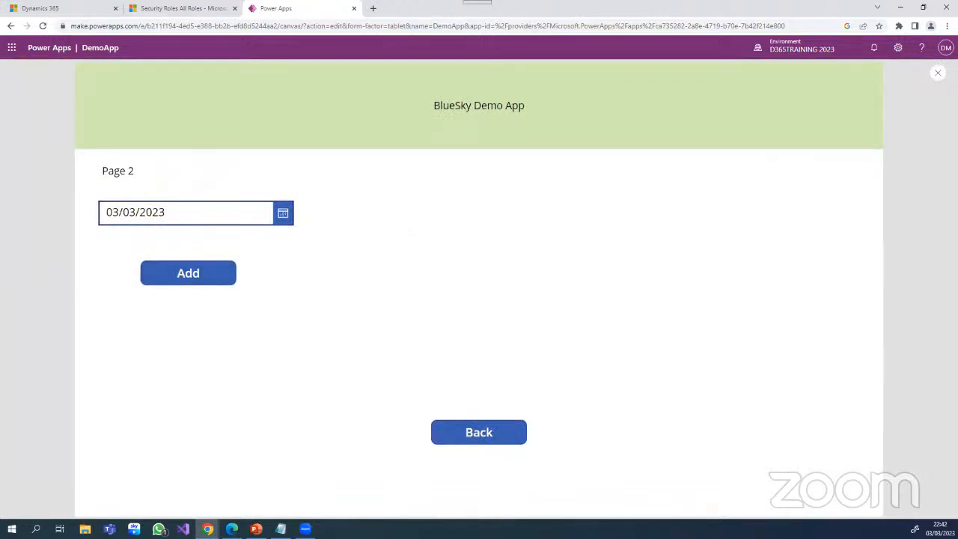
click(938, 72)
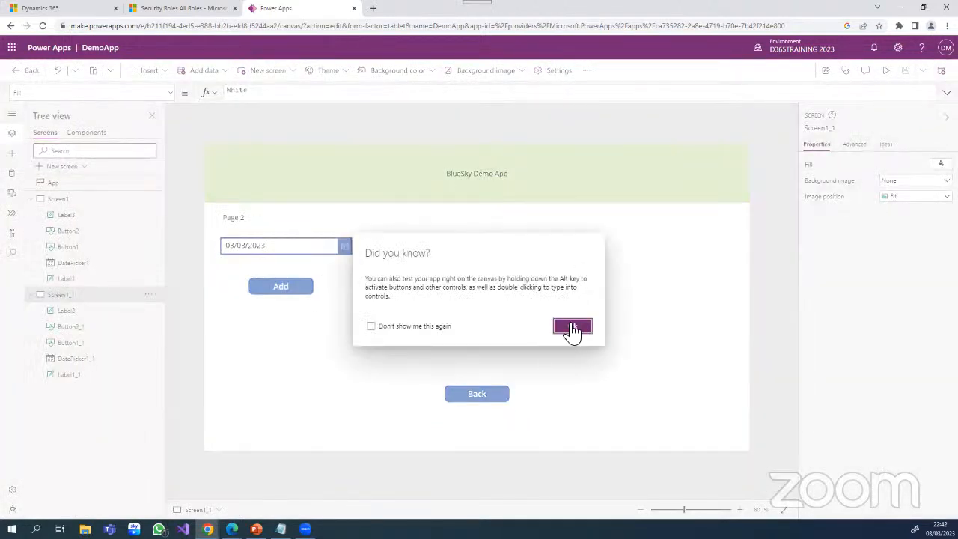
click(573, 327)
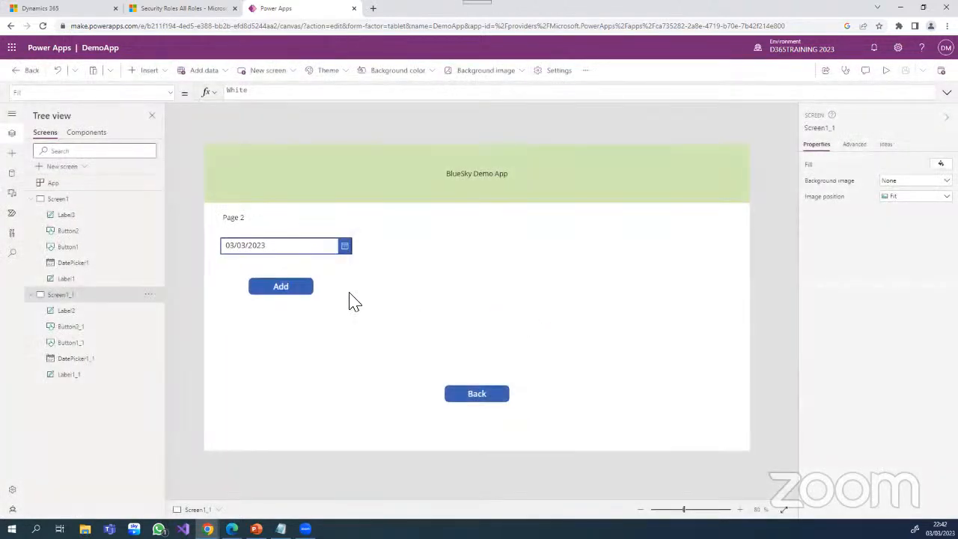
- Delete the date picker from the Page 2 screen
click(287, 292)
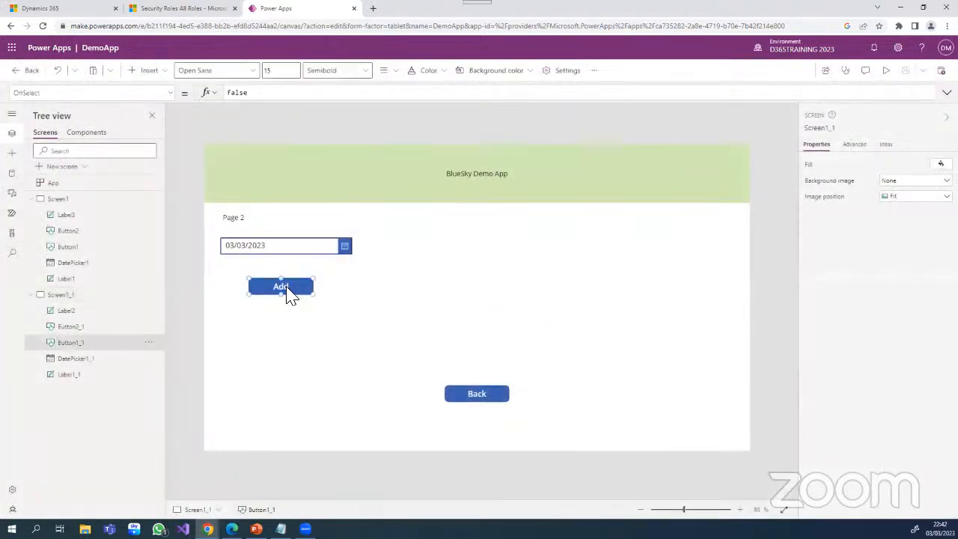
click(350, 249)
key(Delete)
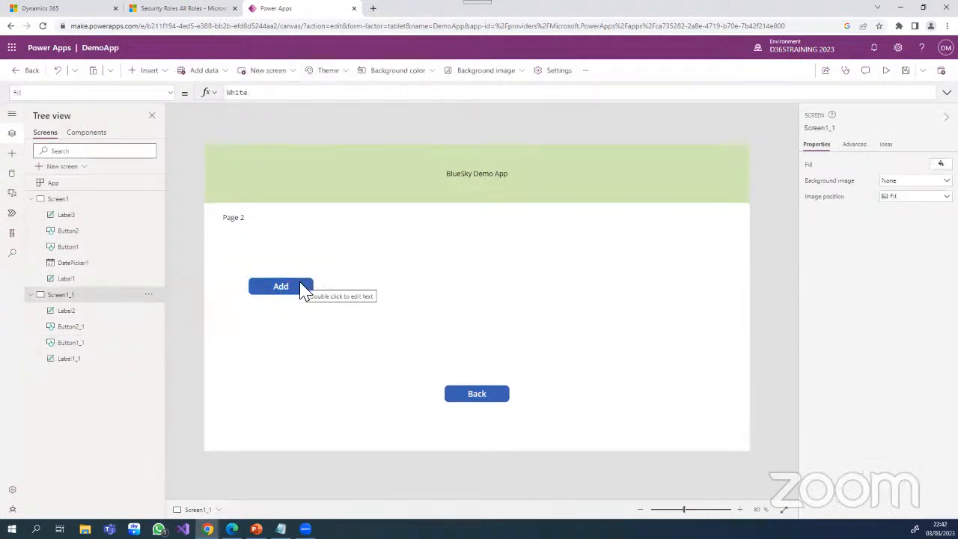
- Move the Add button on Page 2 up to about X 272, Y 268 and enlarge it to about 958 by 58
click(303, 288)
drag(303, 287, 306, 255)
drag(511, 262, 695, 263)
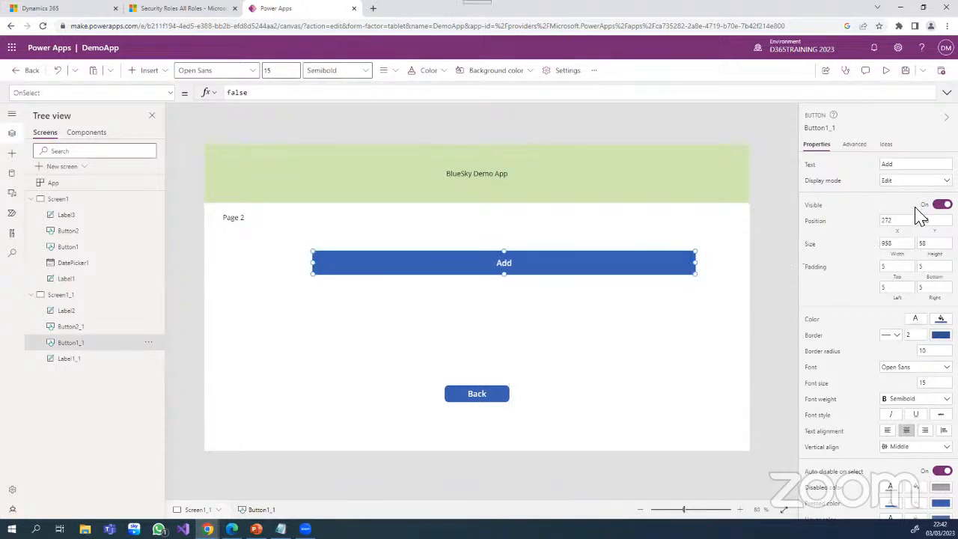
- Change the enlarged button's text to "Thanks for navigating to Page 2" and move it to about X 228, Y 308
double_click(881, 164)
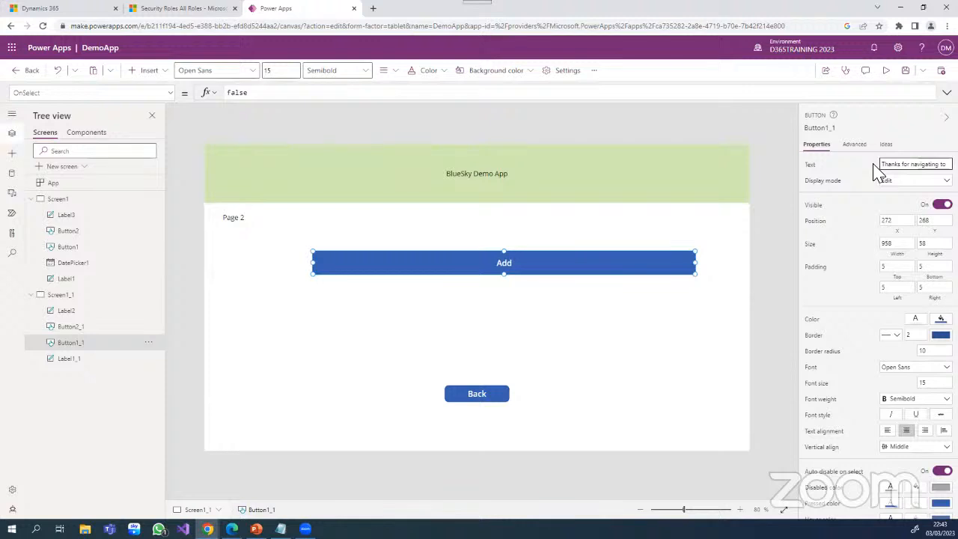
text(Page 2)
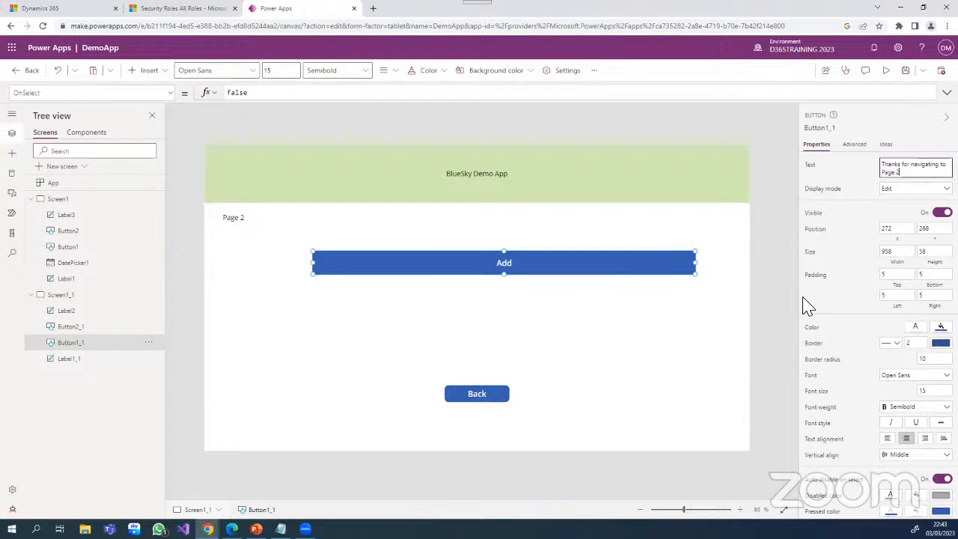
click(734, 334)
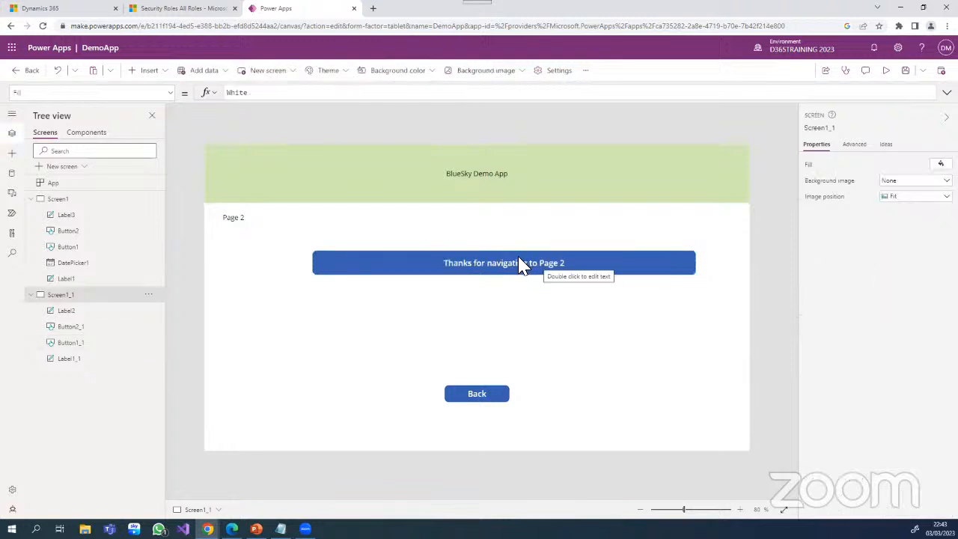
drag(516, 262, 506, 276)
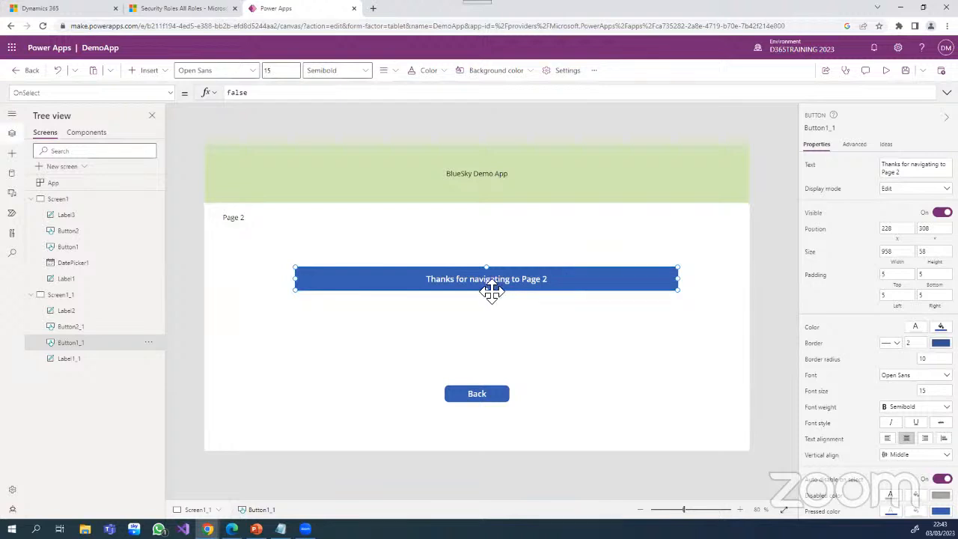
click(66, 201)
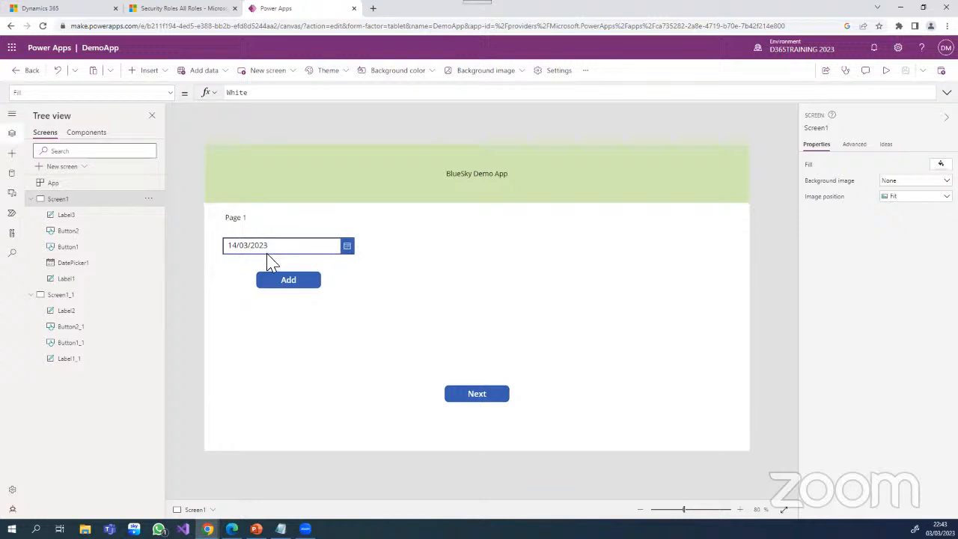
click(283, 278)
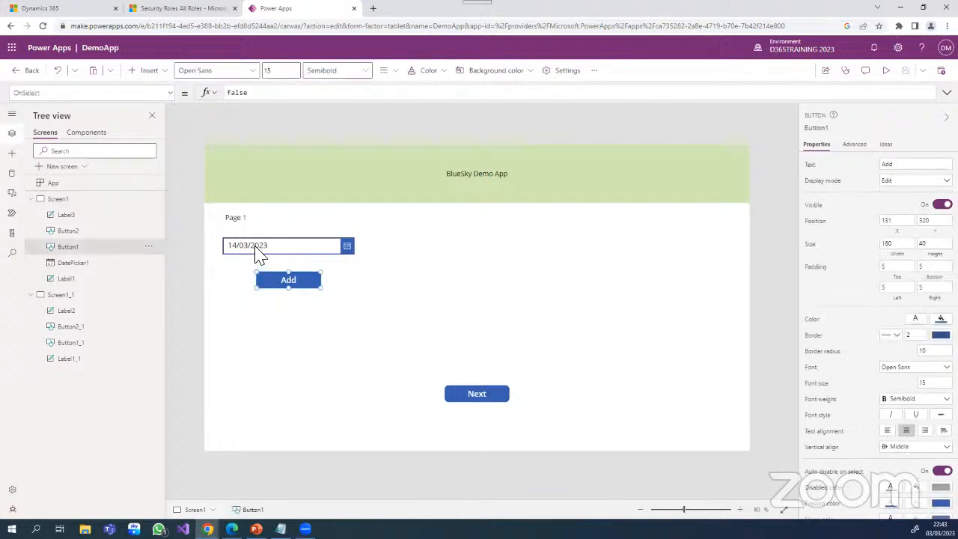
click(262, 248)
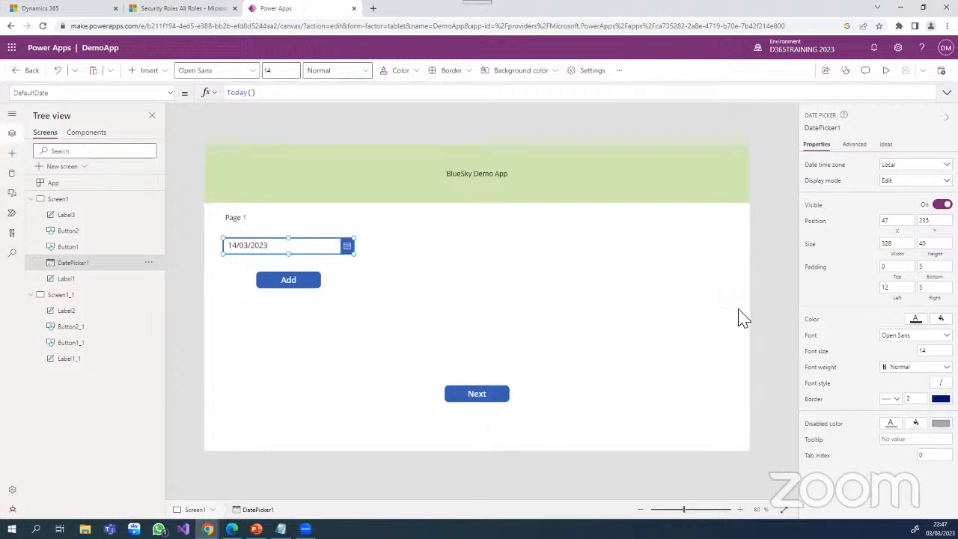
click(549, 271)
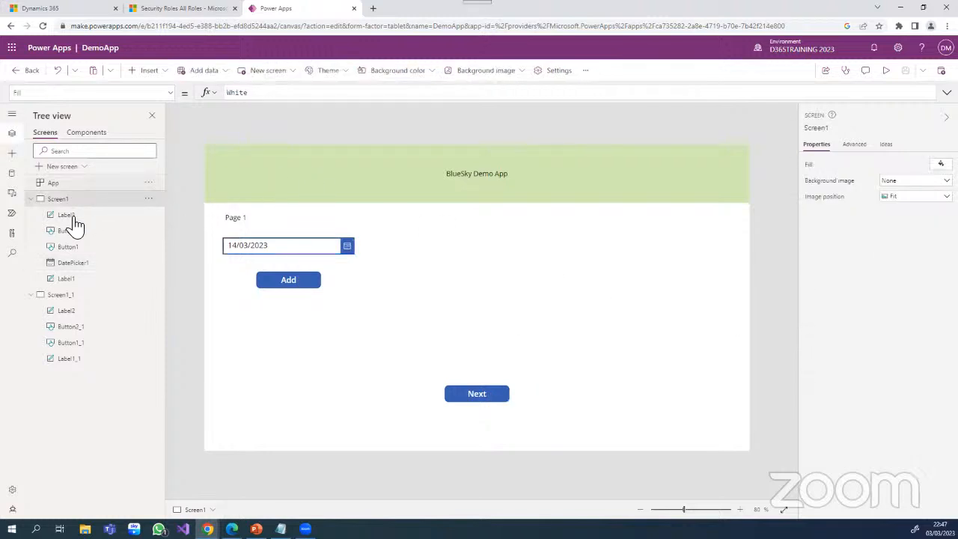
- Change the fill of the "BlueSky Demo App" banner on Screen1_1 to a light orange theme color
click(72, 297)
click(653, 176)
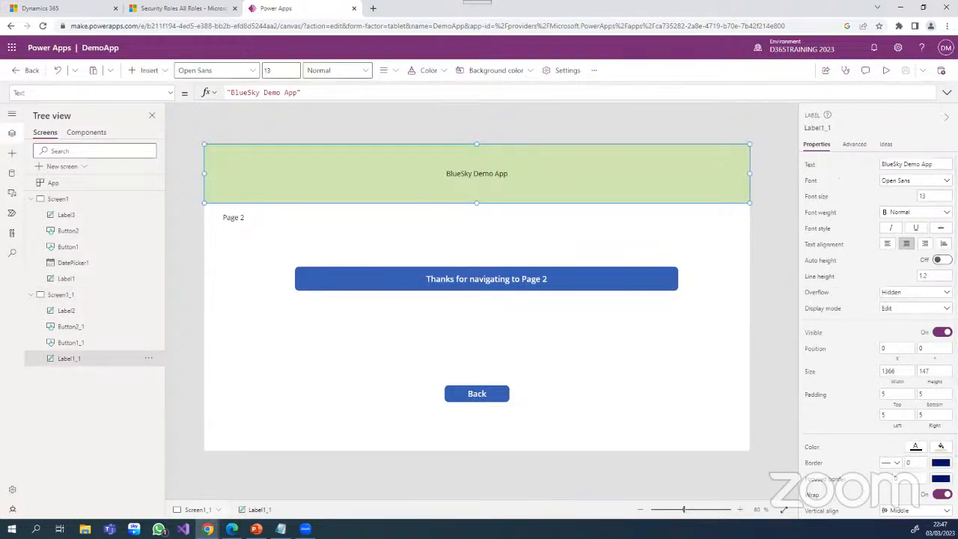
click(941, 447)
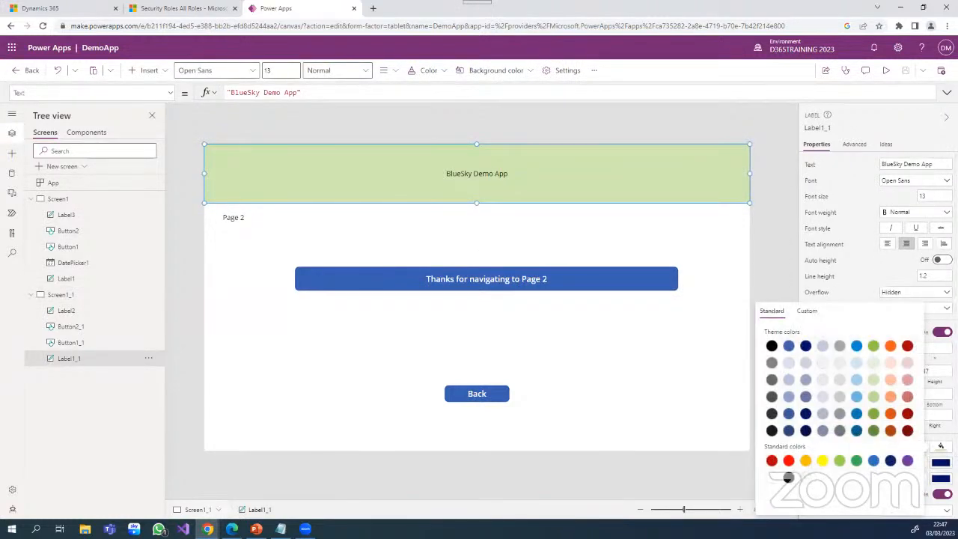
click(890, 398)
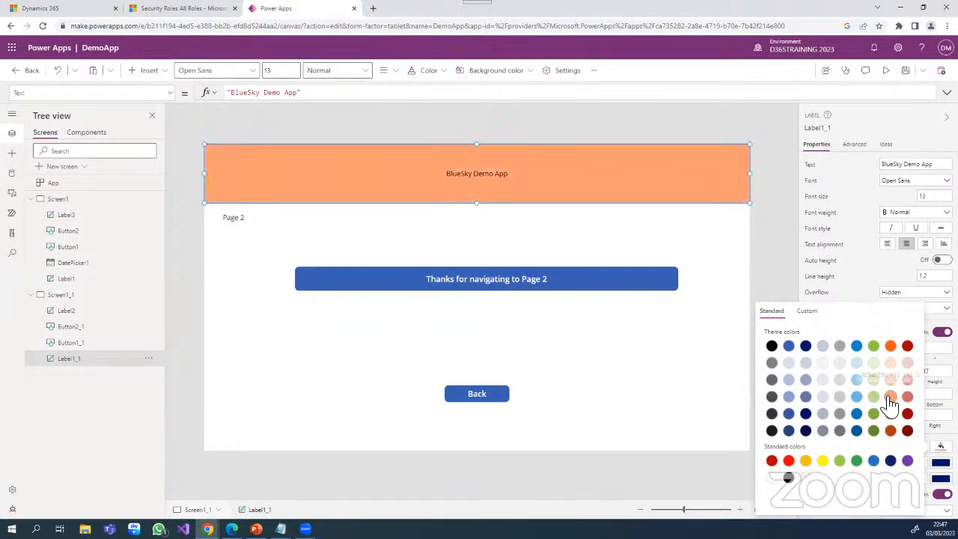
click(695, 411)
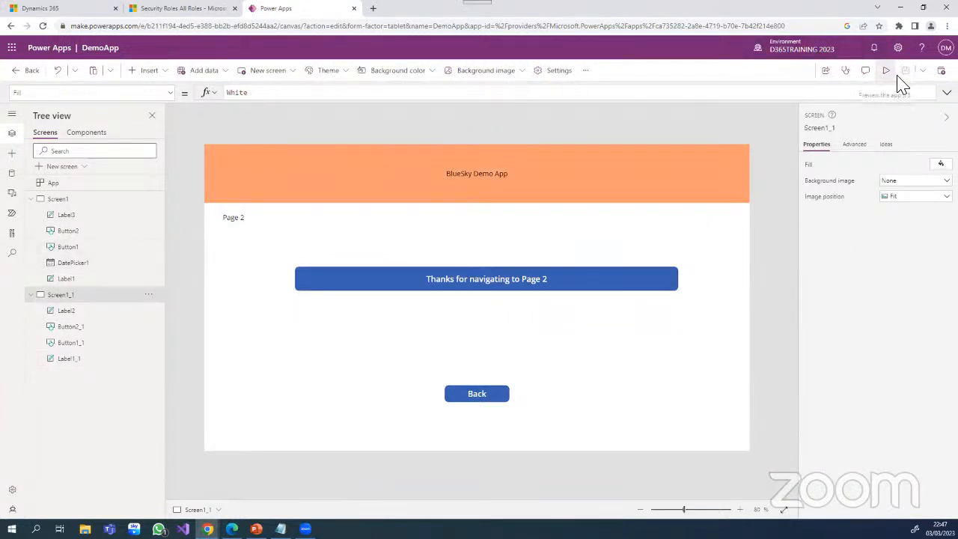
- Set the OnSelect formula of the Next button on Screen1 to Navigate(Screen1_1)
click(67, 199)
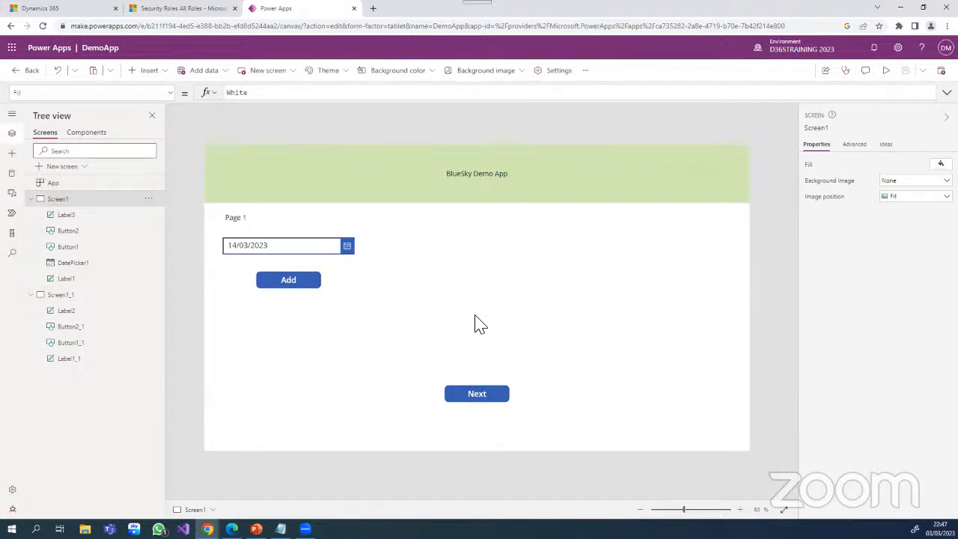
click(86, 136)
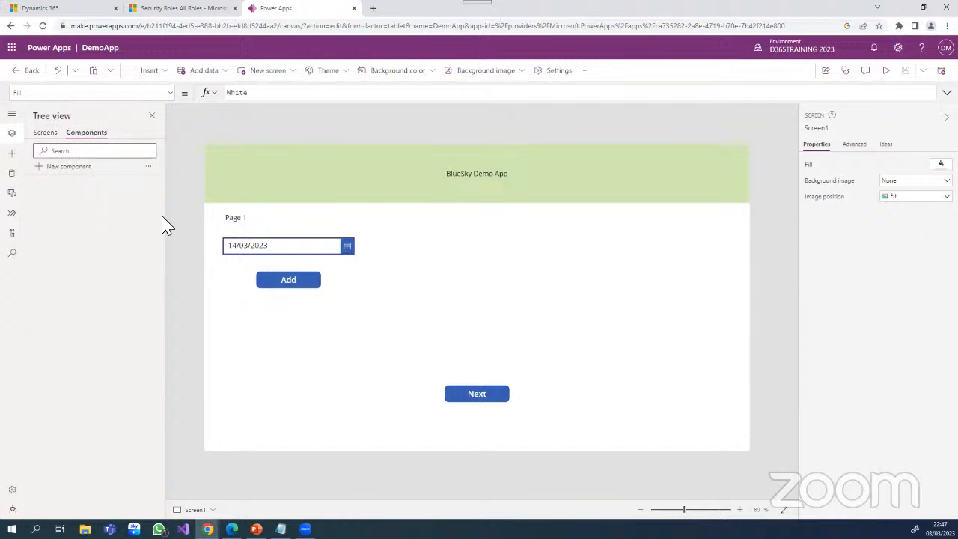
click(479, 394)
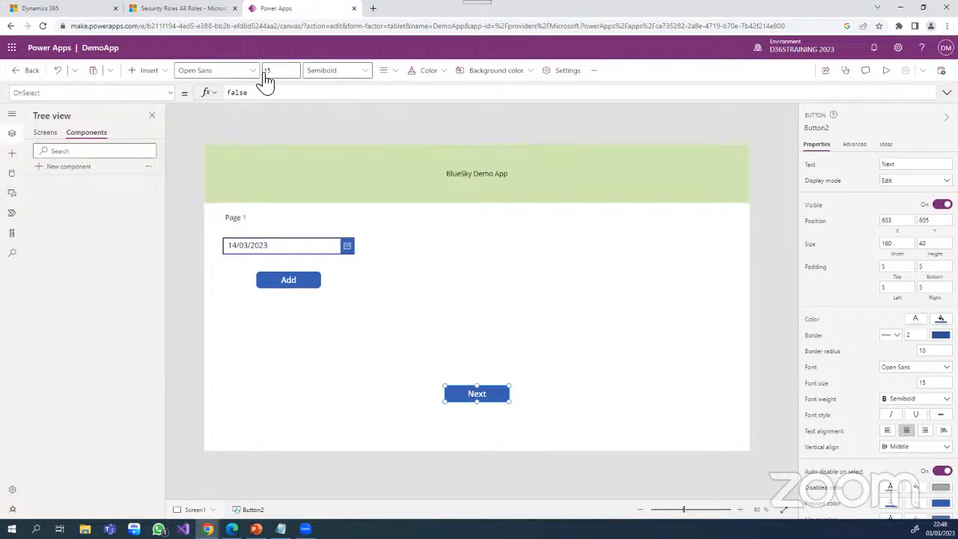
click(253, 98)
double_click(229, 93)
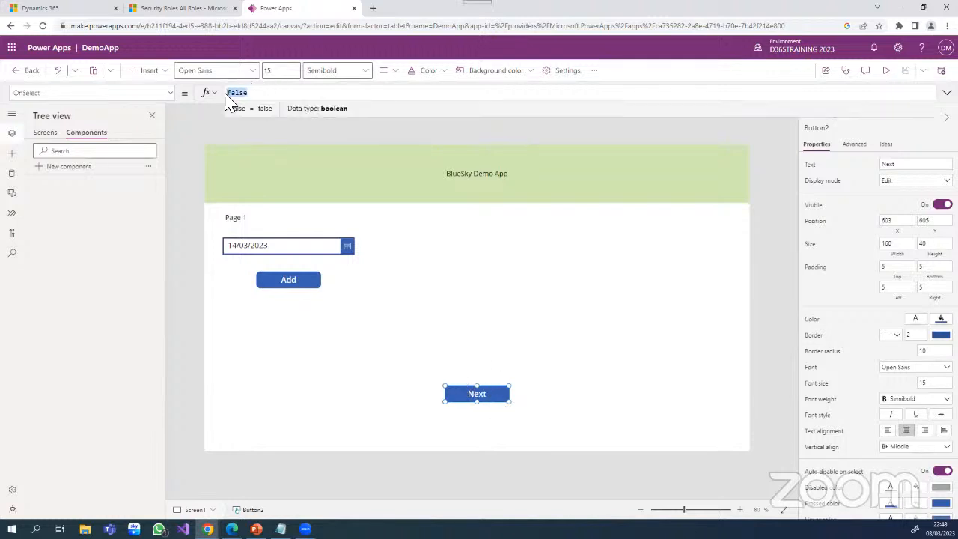
text(nav)
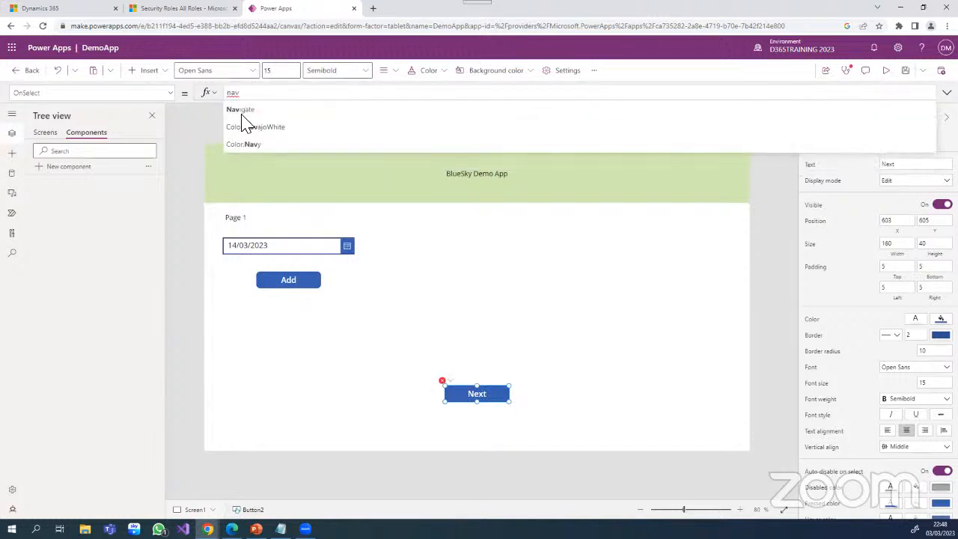
click(247, 114)
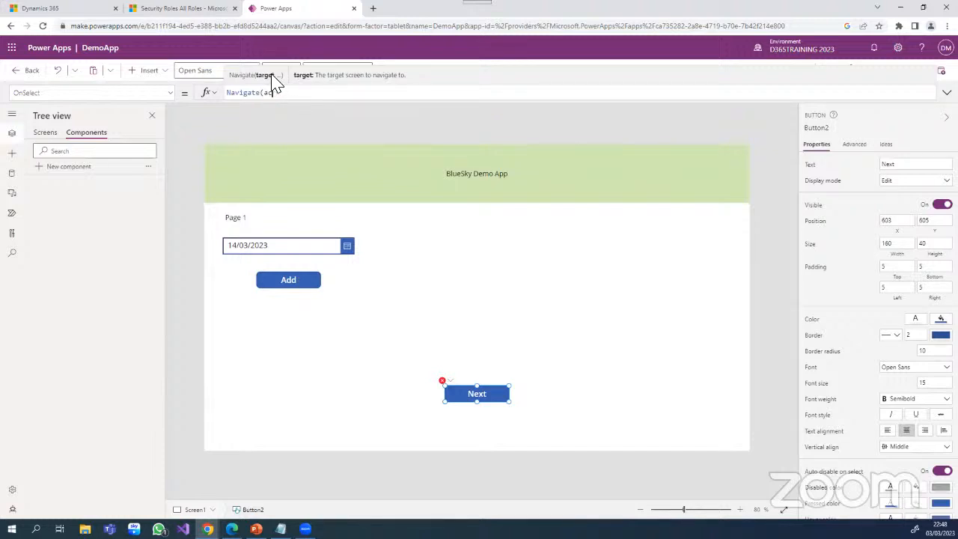
key(BackSpace)
key(BackSpace)
text(scre)
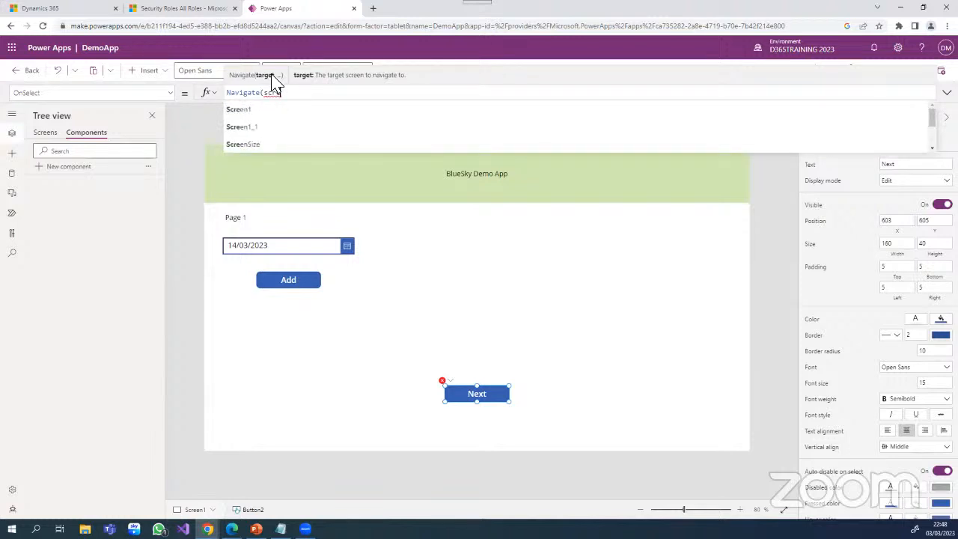
click(246, 127)
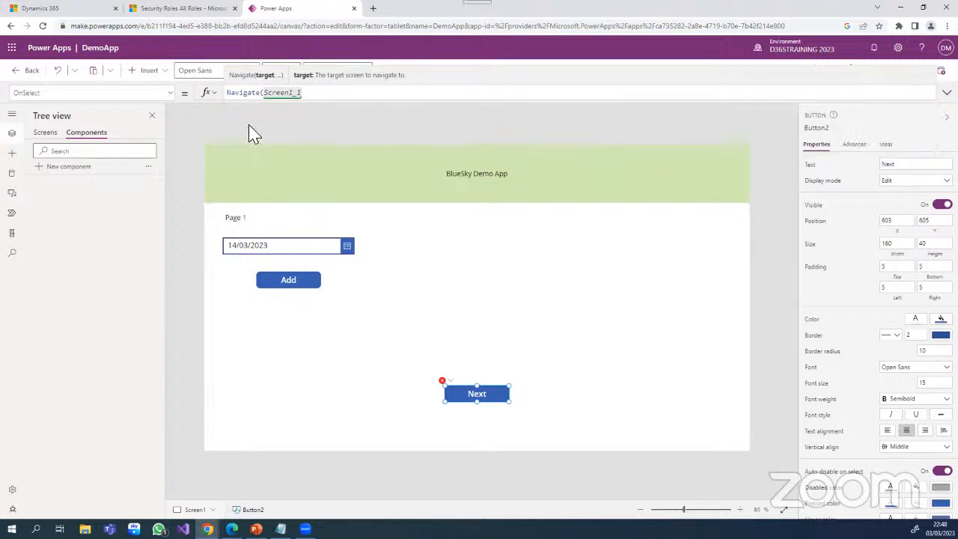
text())
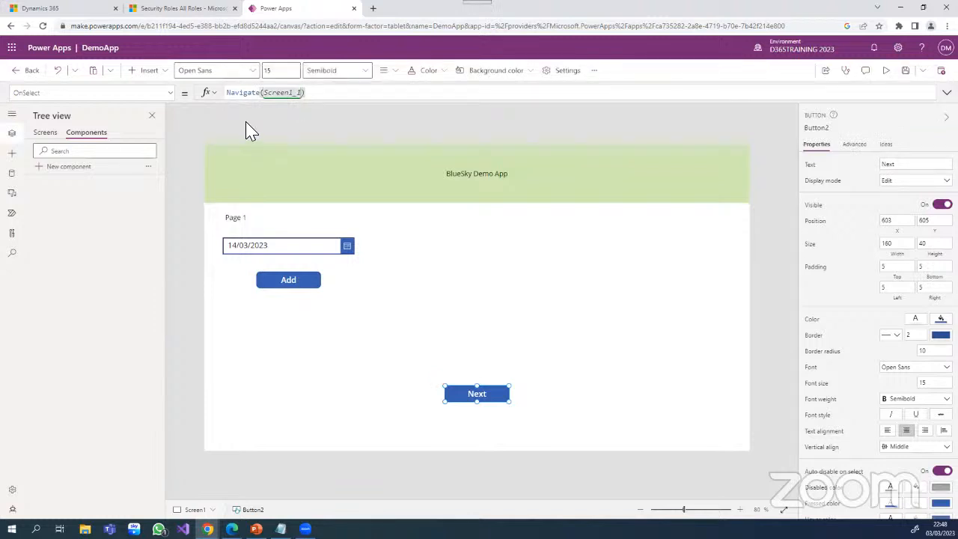
- Save the app and test the Next button's navigation in the preview, closing the preview when done
click(905, 72)
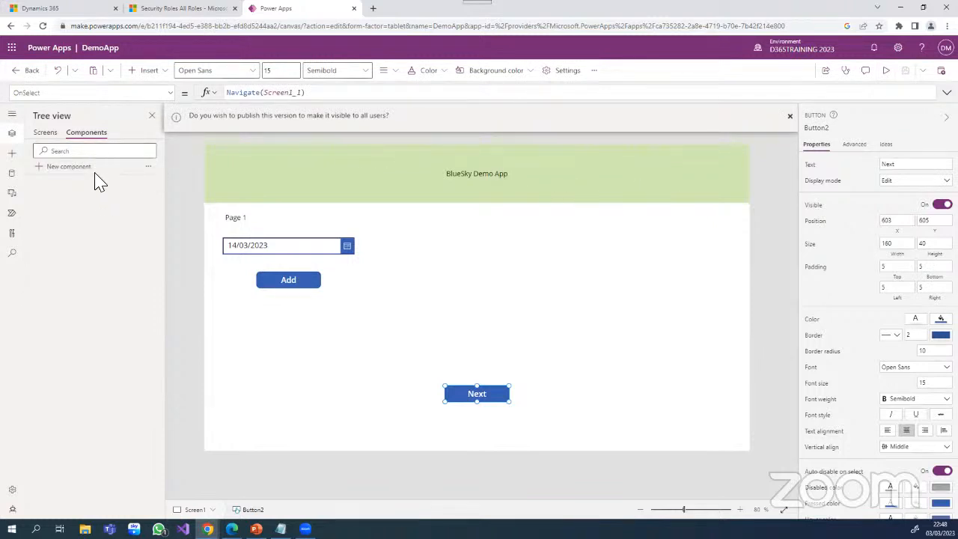
click(886, 70)
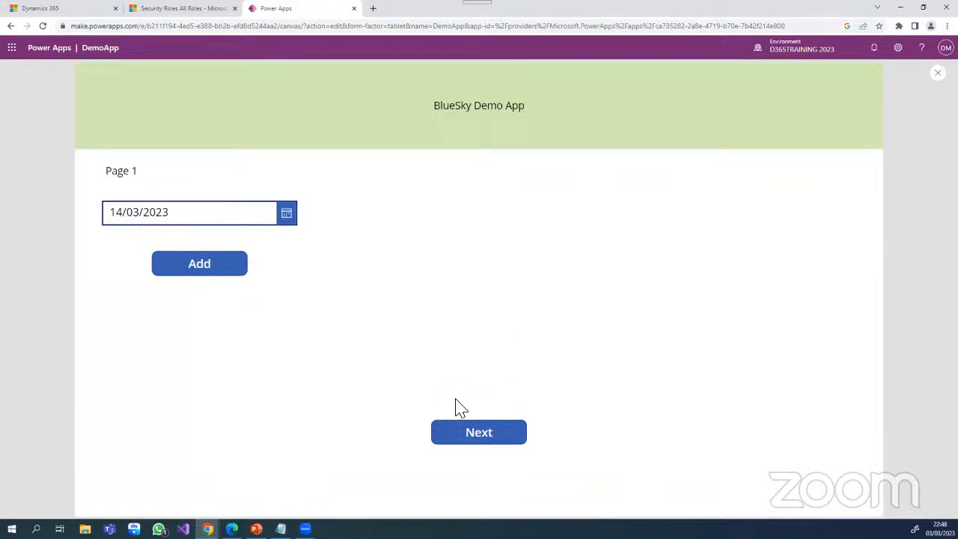
click(485, 434)
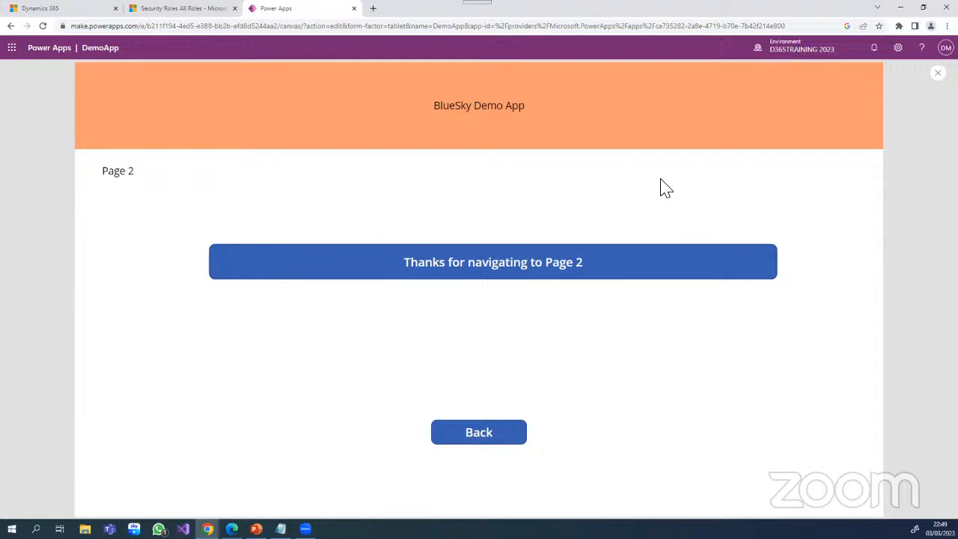
click(937, 72)
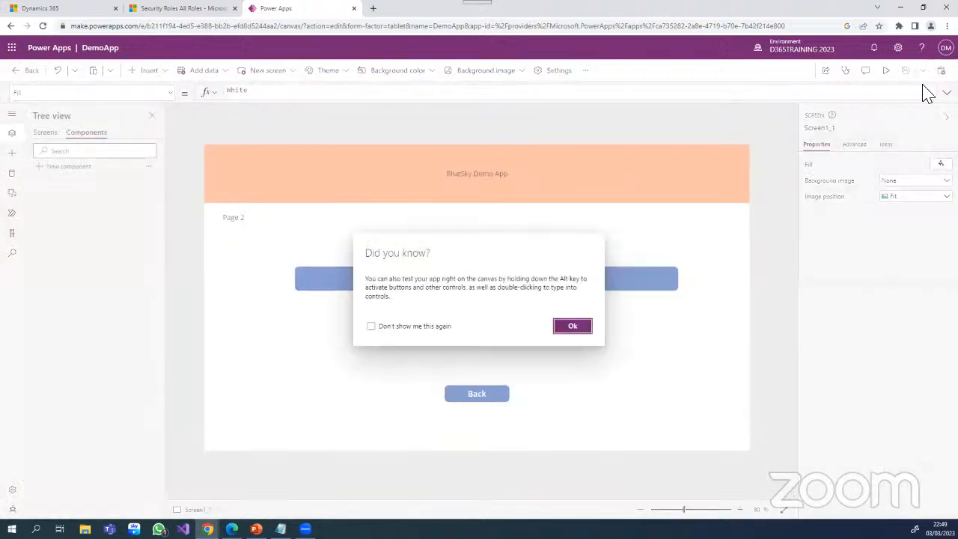
- Look through the available properties and formula functions for the Back button on Screen1_1
click(572, 327)
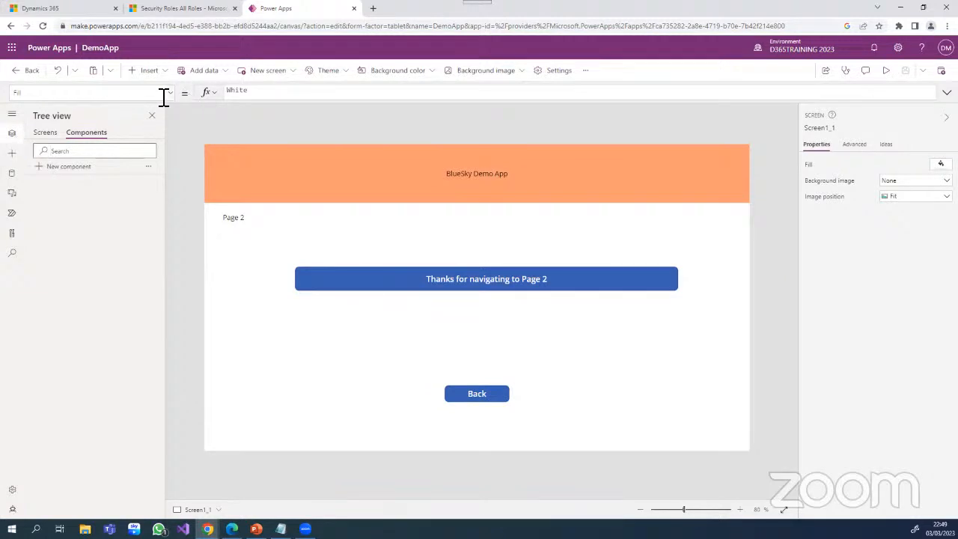
click(479, 398)
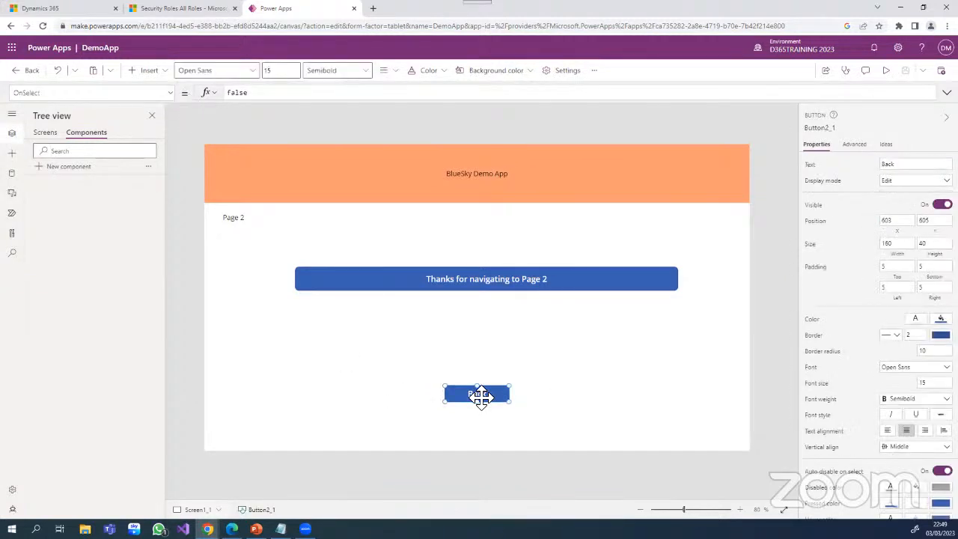
click(171, 93)
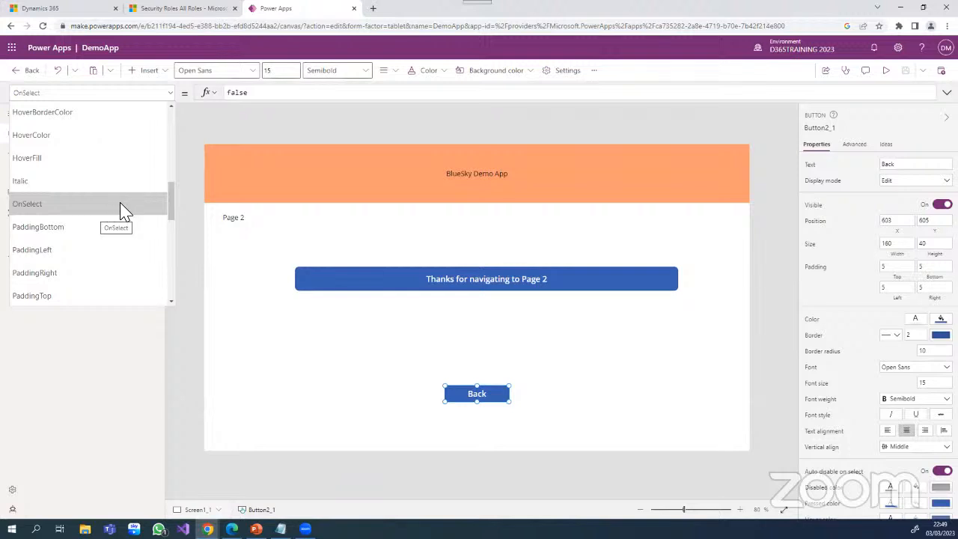
mouse_move(171, 198)
mouse_down()
mouse_move(164, 267)
mouse_move(173, 280)
mouse_move(182, 188)
mouse_move(179, 208)
mouse_up()
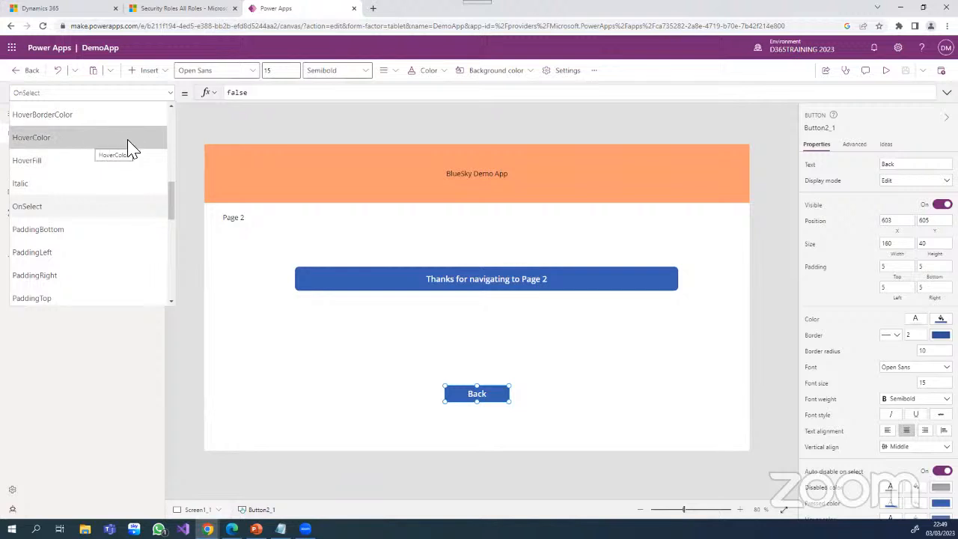
drag(172, 208, 175, 134)
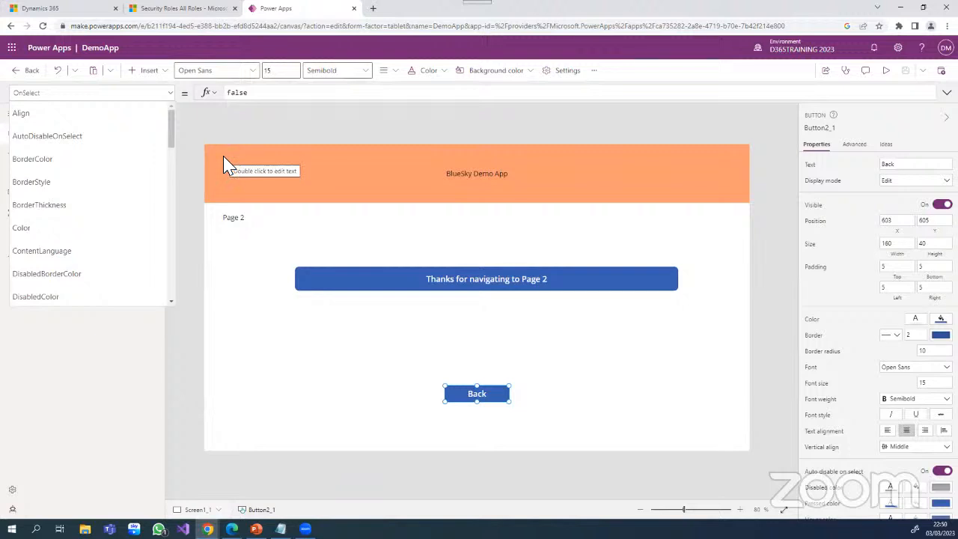
click(256, 98)
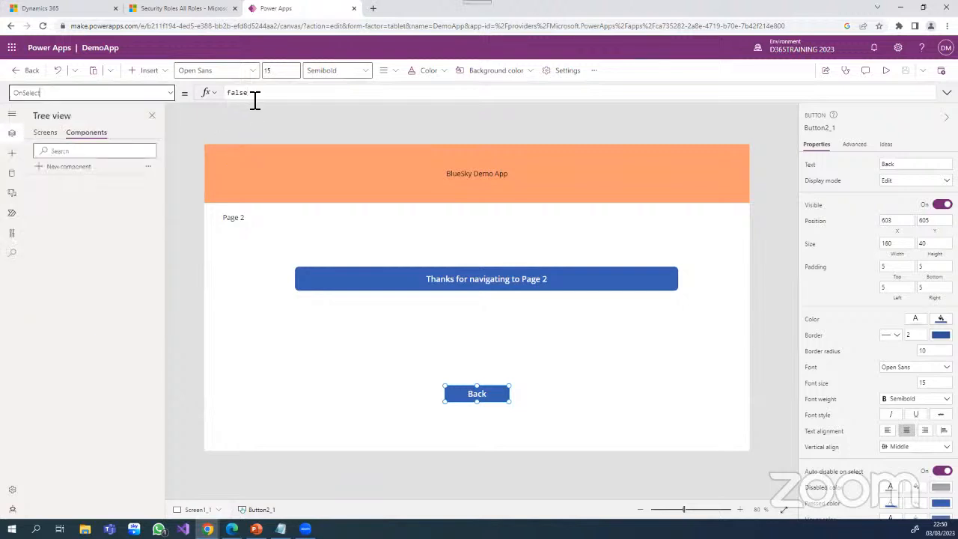
click(213, 94)
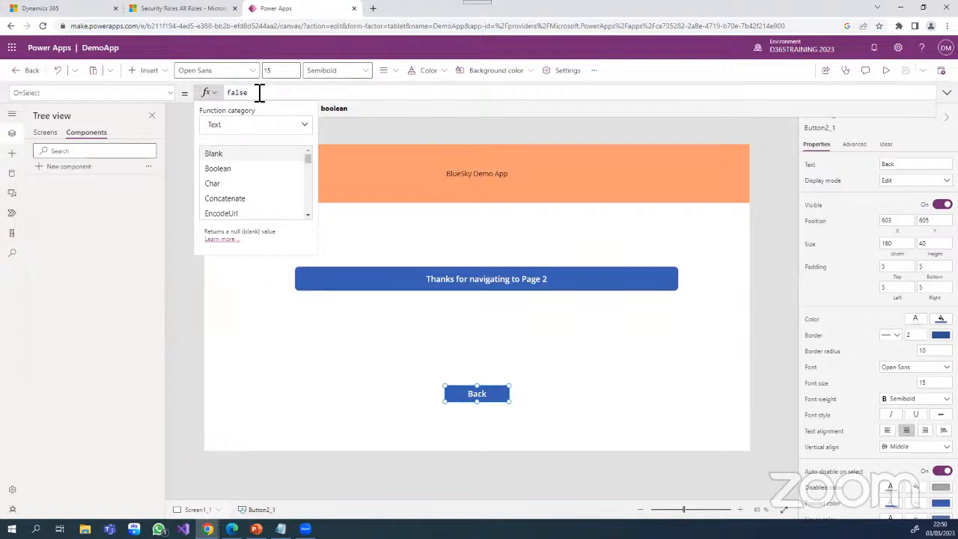
- Set the OnSelect formula of the Back button on Screen1_1 to Navigate(Screen1)
click(477, 394)
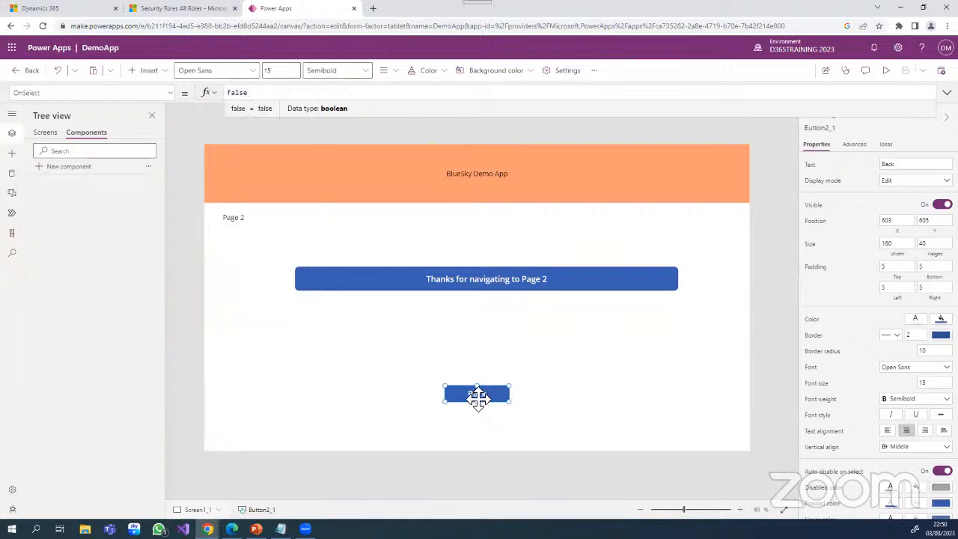
drag(265, 93, 223, 93)
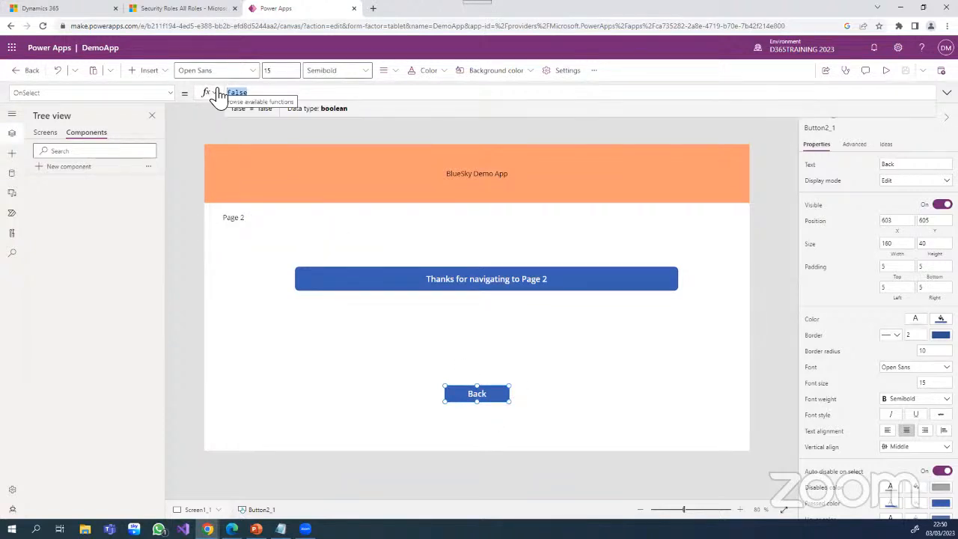
text(nav)
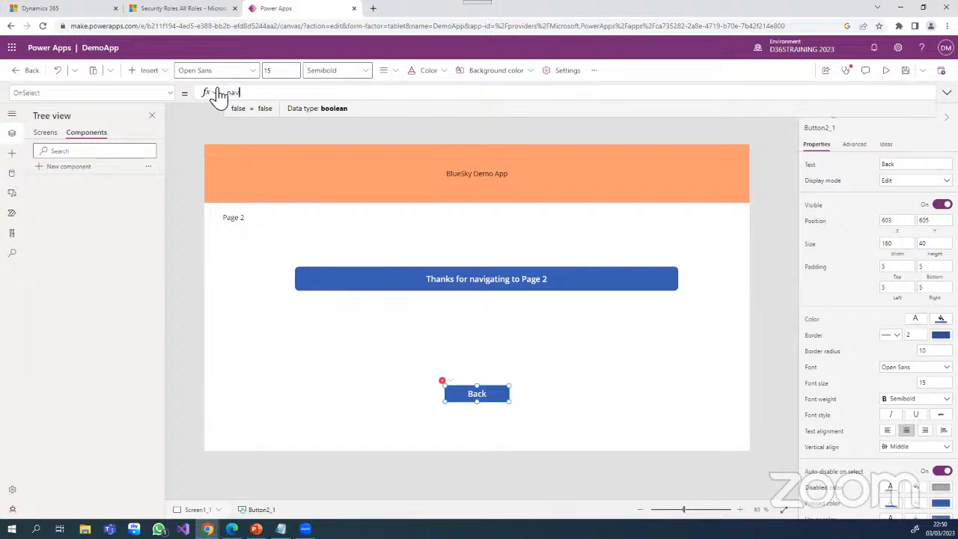
click(242, 110)
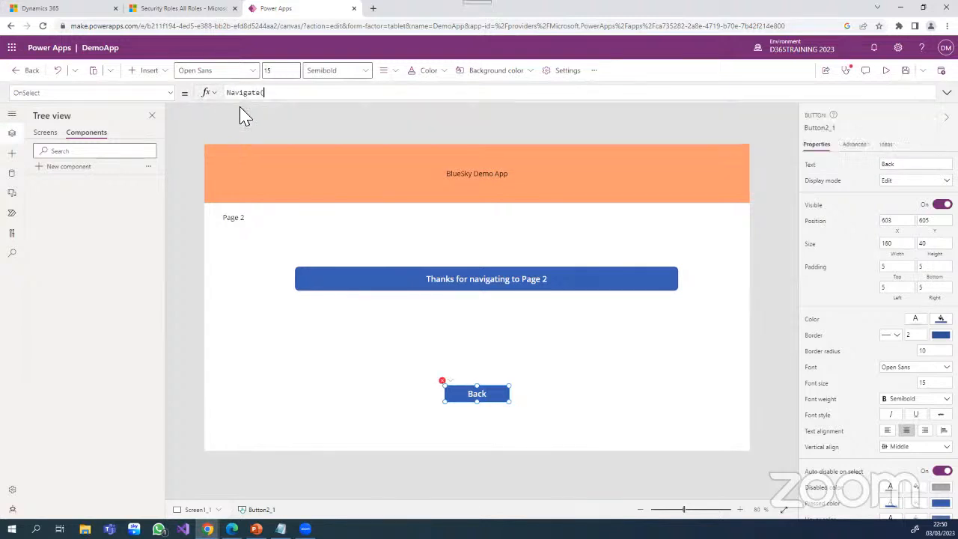
text(scr)
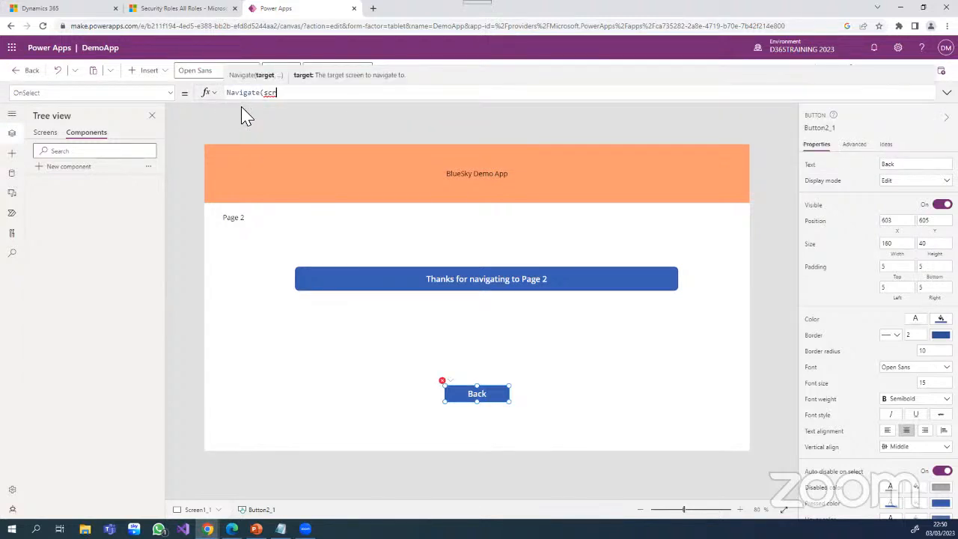
text(e)
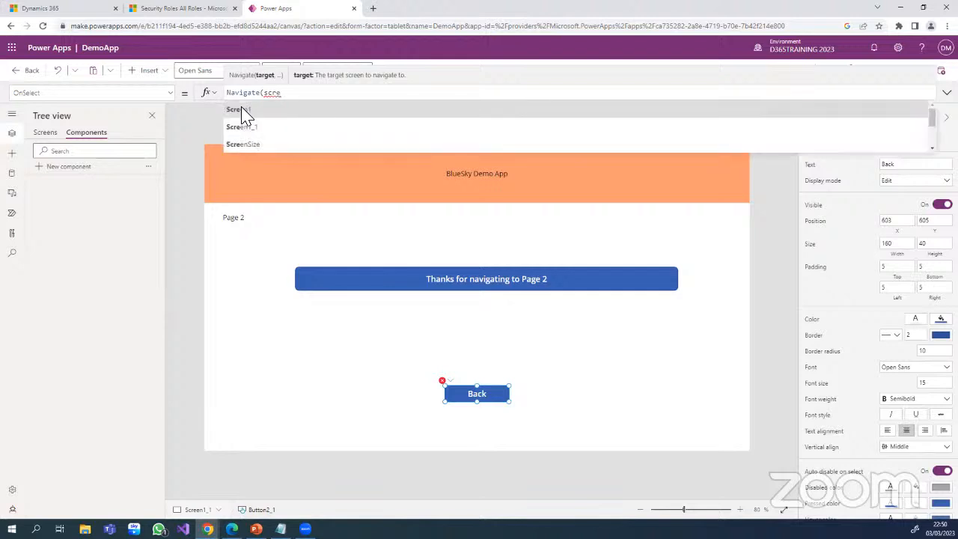
click(238, 110)
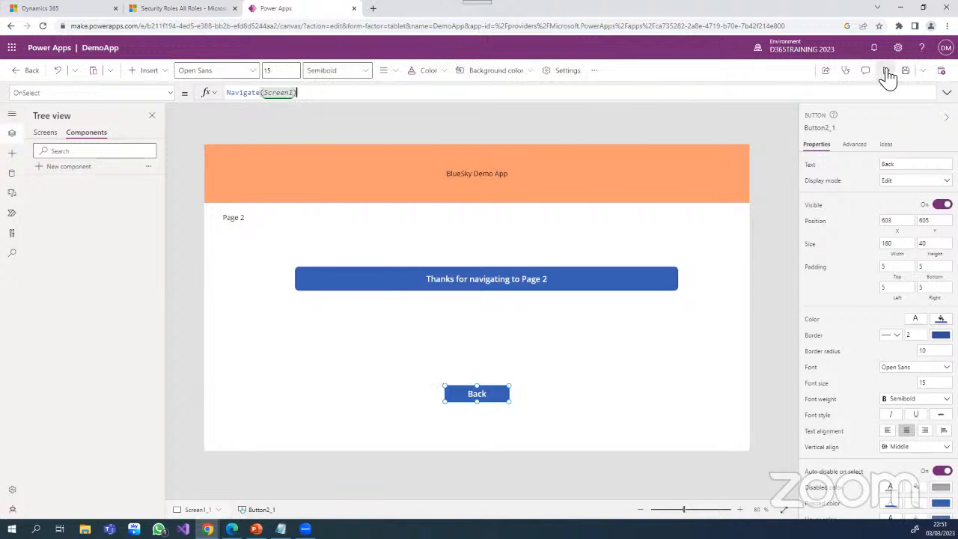
- Save the app and test the Back and Next buttons' navigation in the preview, closing the preview when done
click(904, 70)
click(887, 76)
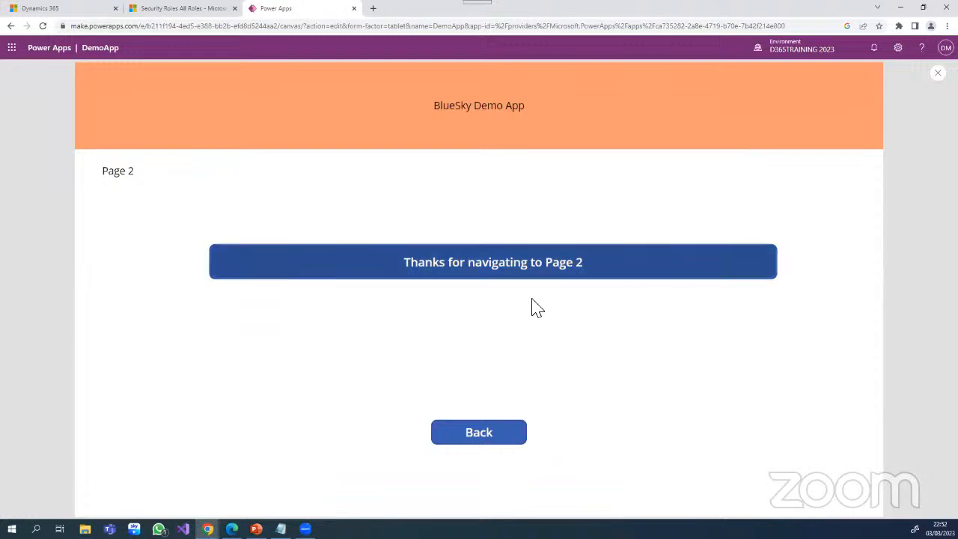
click(484, 432)
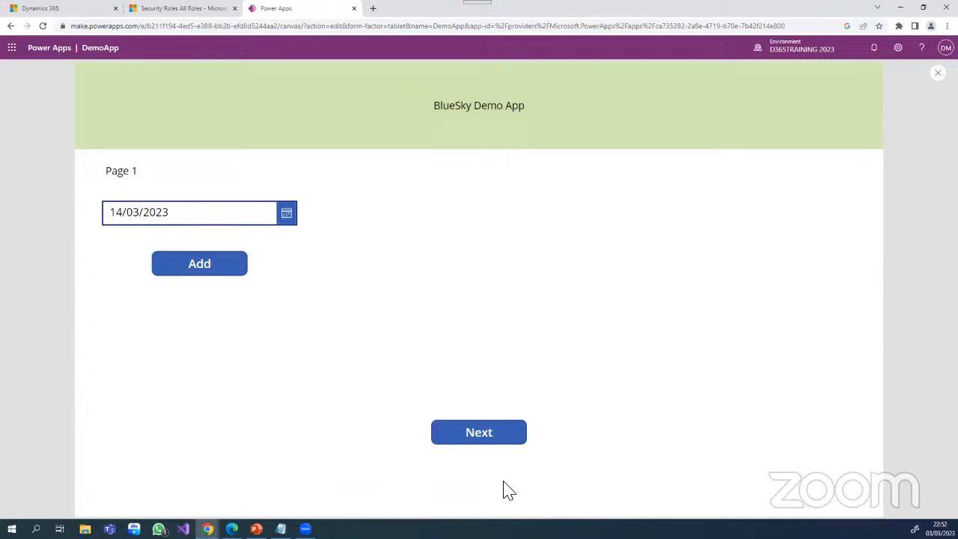
click(494, 444)
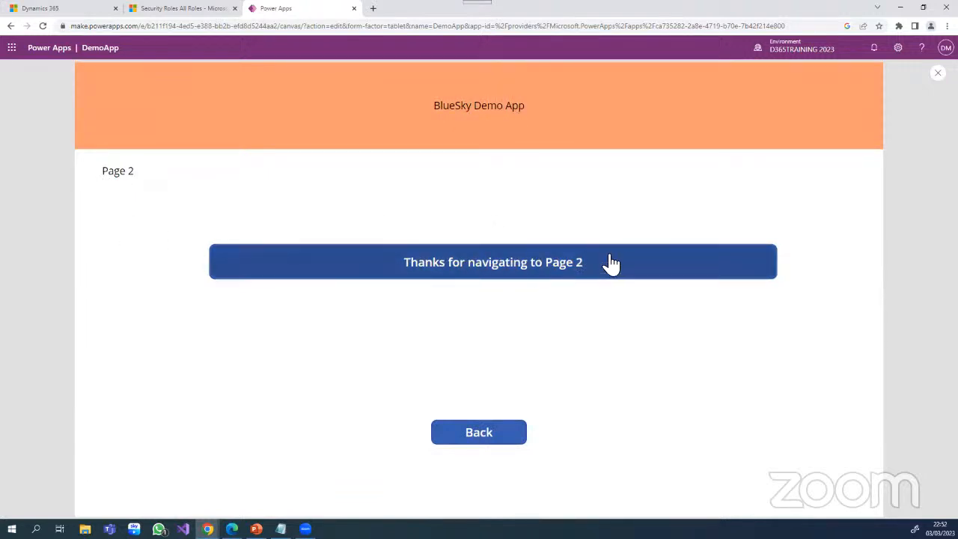
click(486, 434)
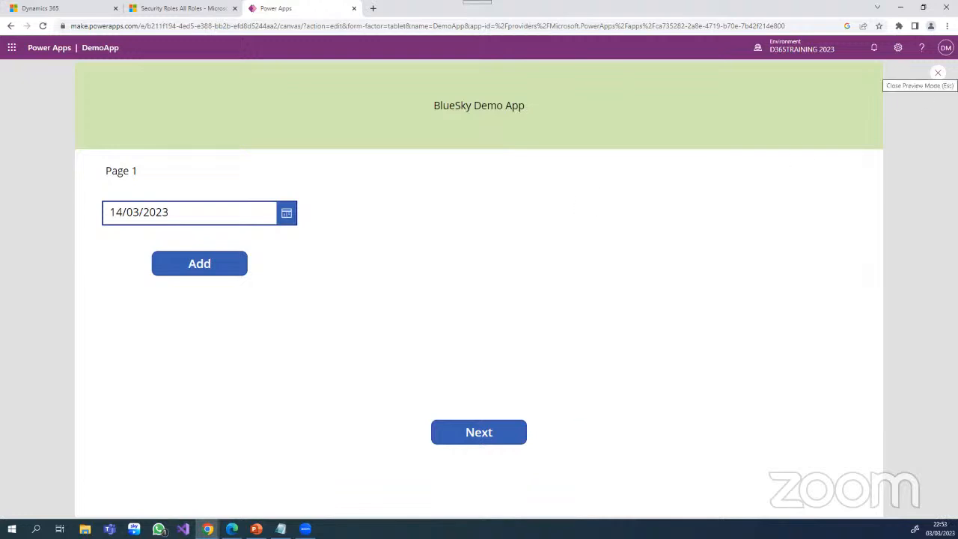
click(938, 73)
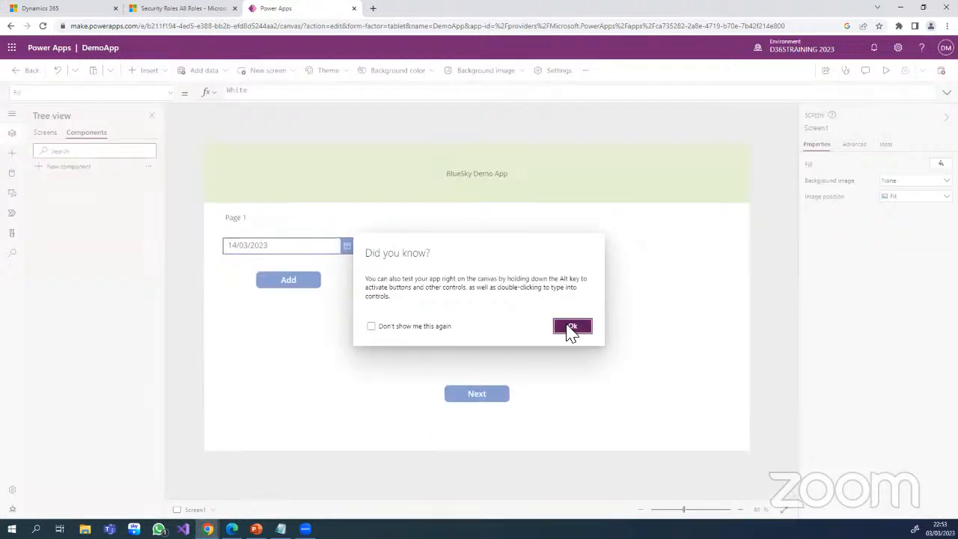
click(571, 325)
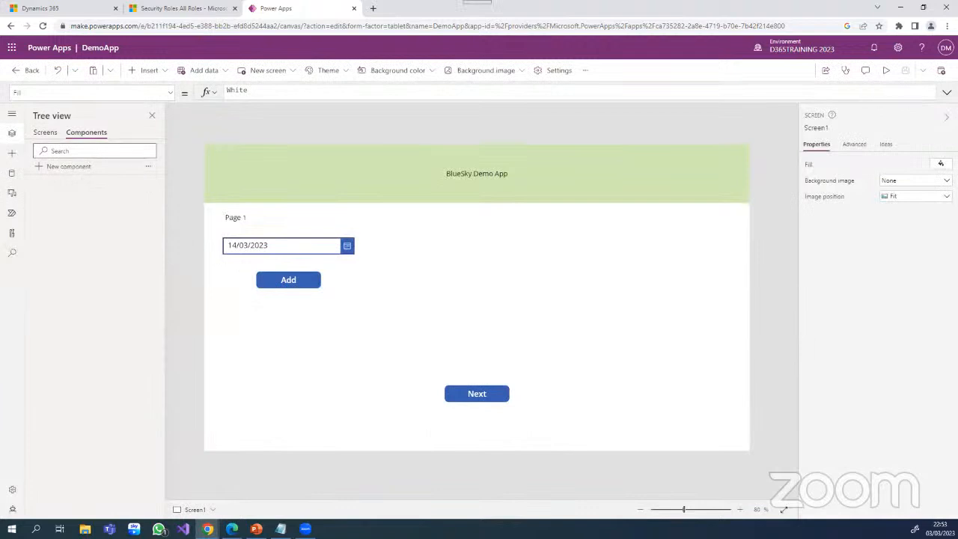
- Expand the side navigation to show its names and display the app's screens in the tree view
click(12, 135)
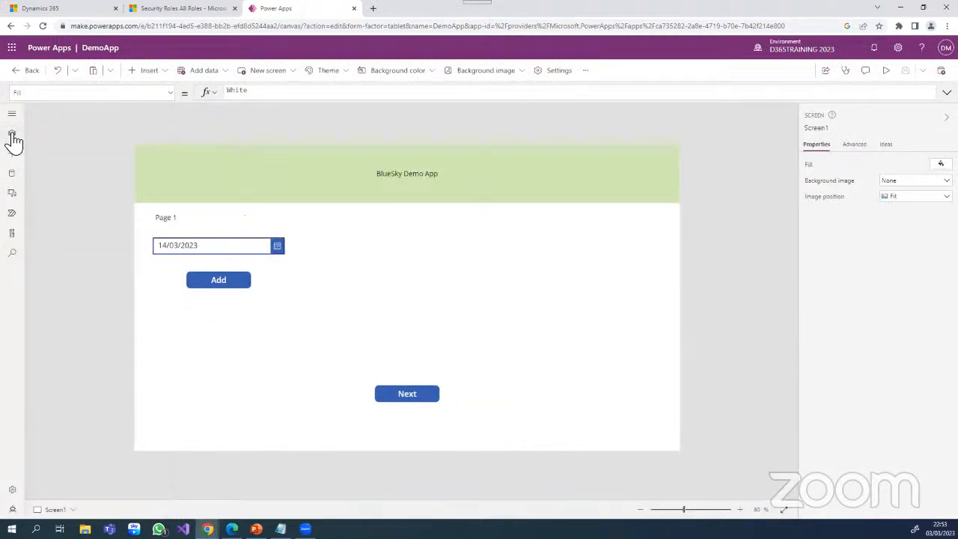
click(13, 137)
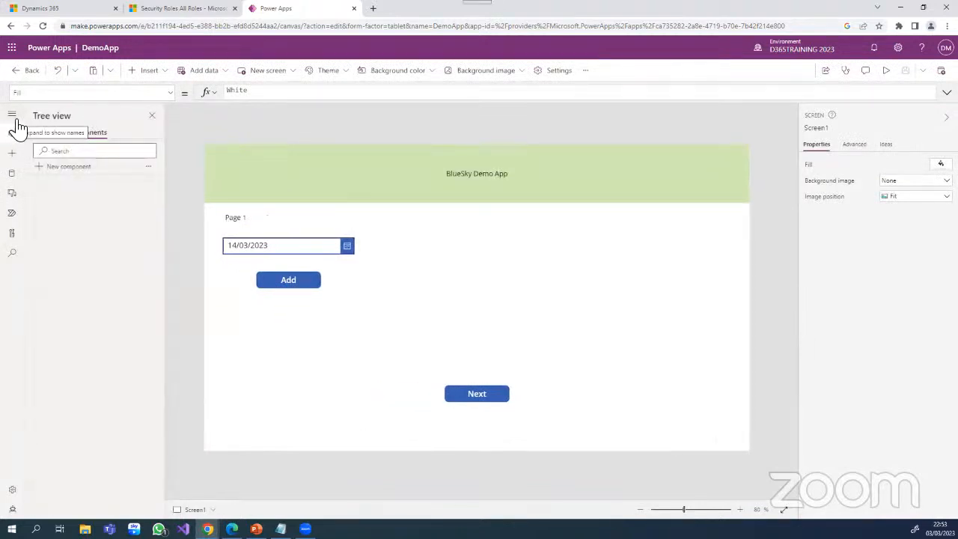
click(15, 117)
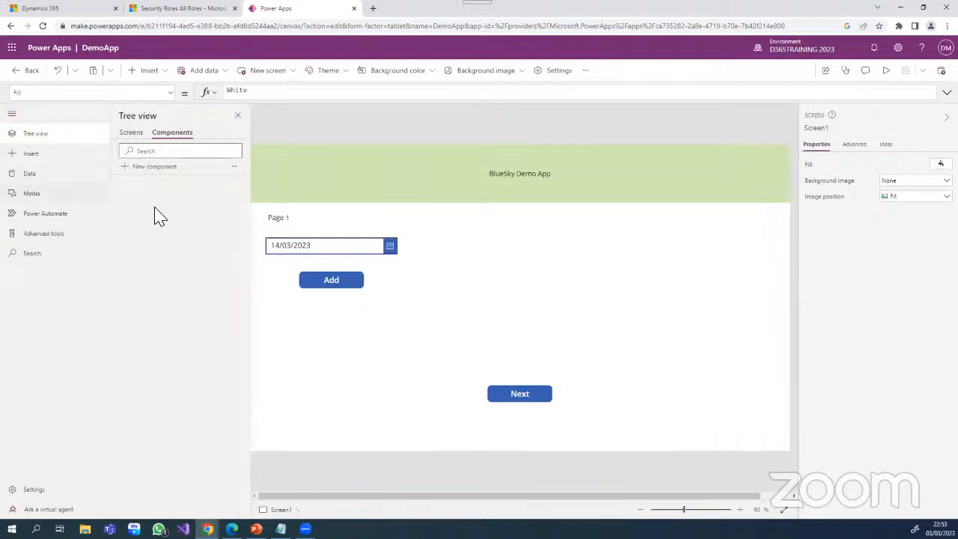
click(130, 133)
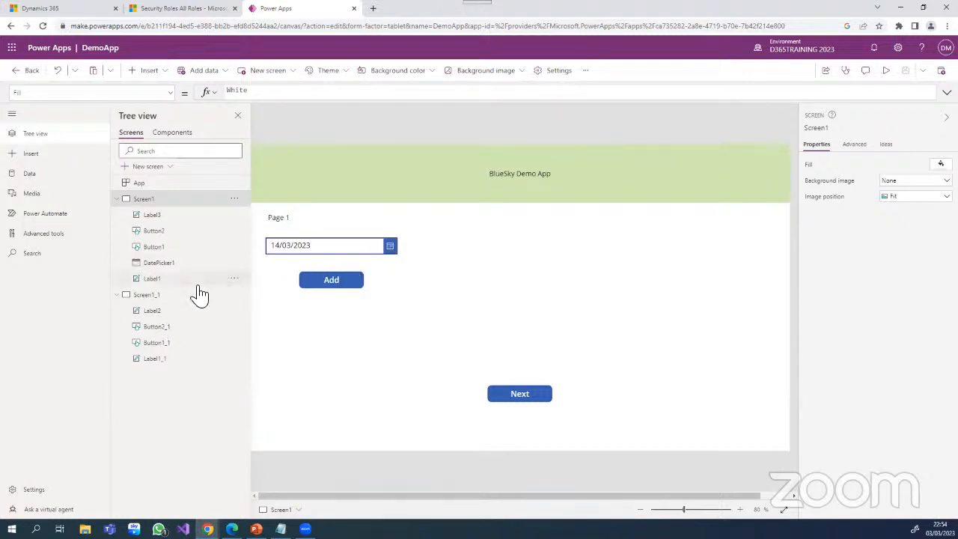
- Duplicate Screen1_1 to create a third screen
click(146, 294)
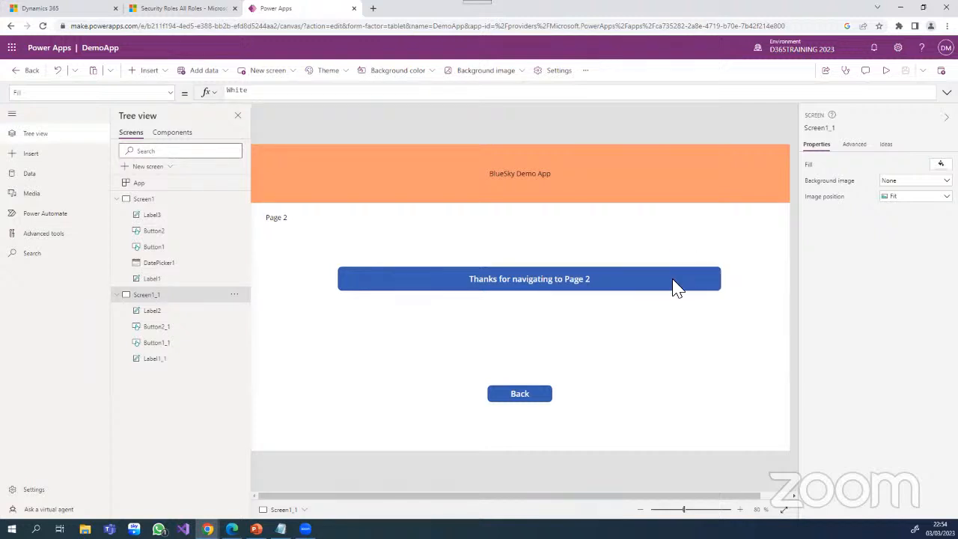
right_click(178, 299)
click(220, 325)
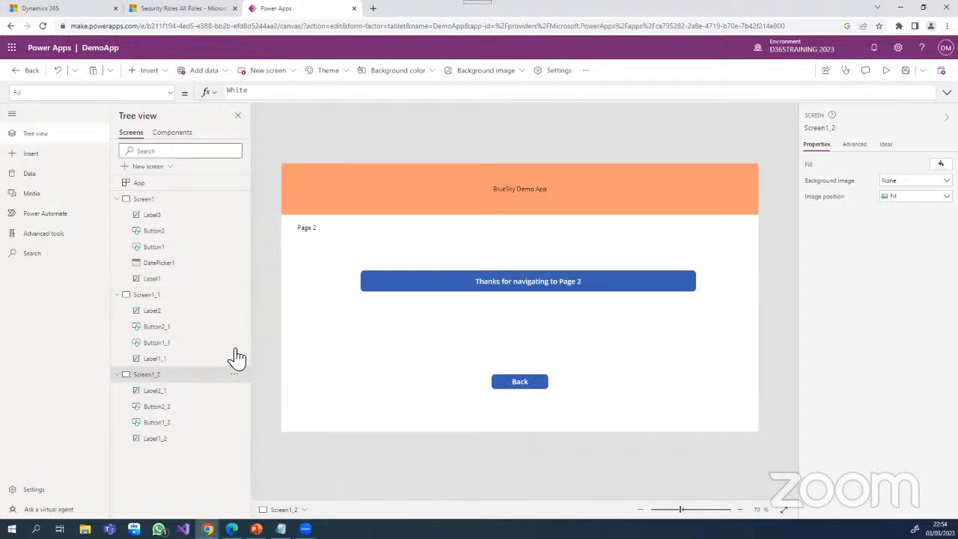
- On the duplicated screen, change the page label to "Page3" and the wide button's text to "Thanks for navigating to Page 3"
click(320, 234)
drag(909, 166, 898, 168)
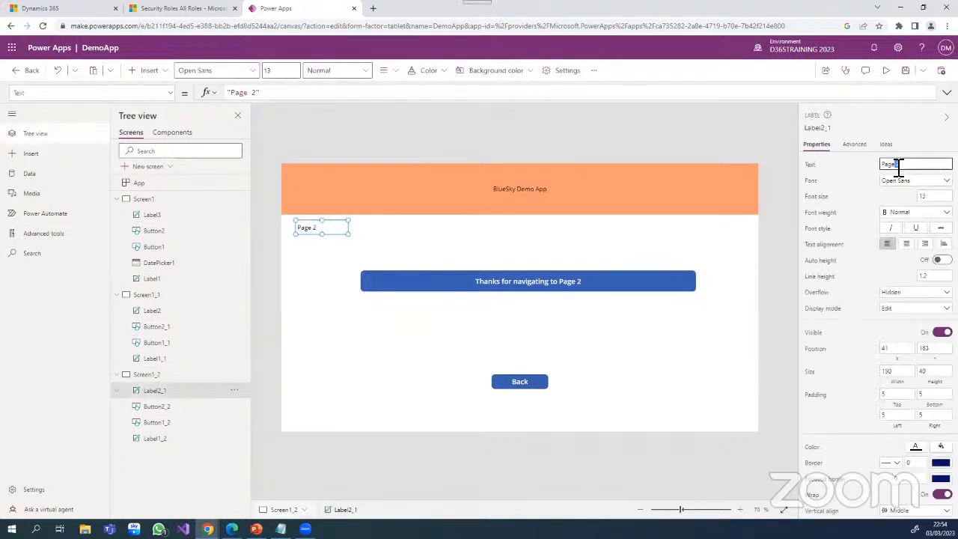
text(3)
click(593, 287)
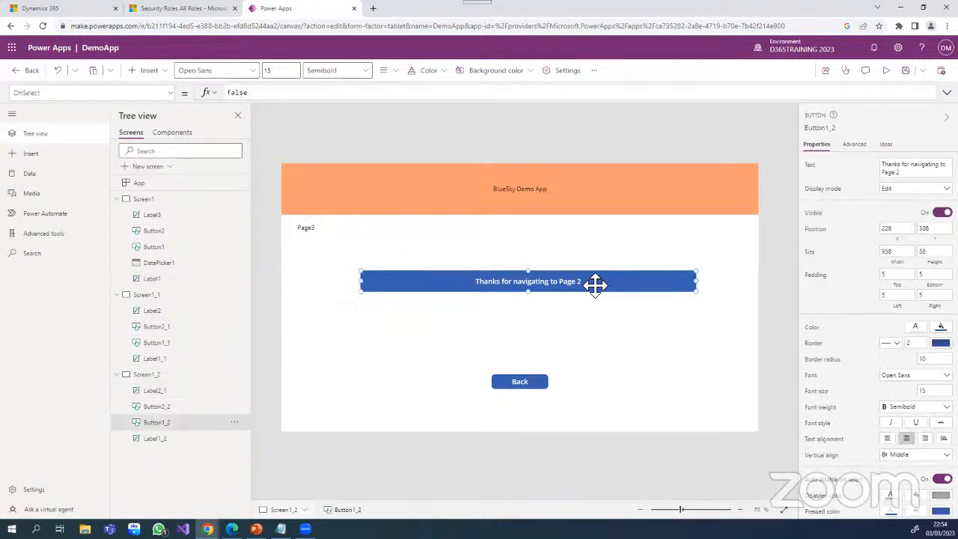
double_click(900, 172)
text(3)
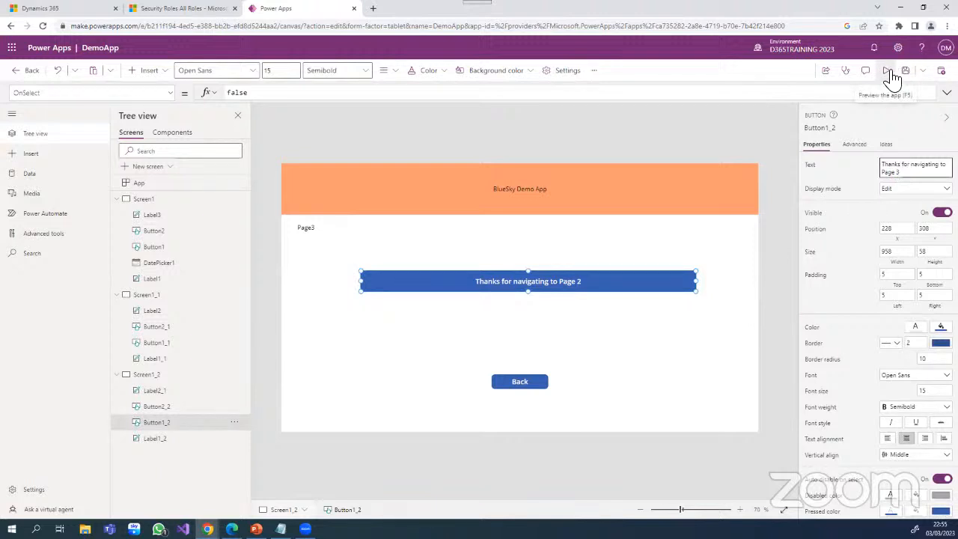
- Set the OnSelect formula of the Back button on Screen1_2 to Navigate(Screen1_1)
click(526, 382)
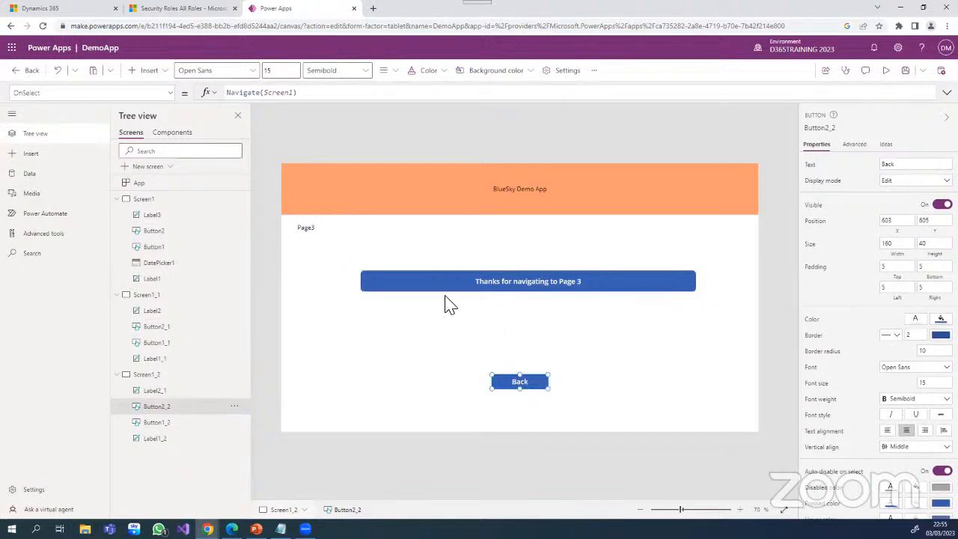
click(297, 96)
text(_)
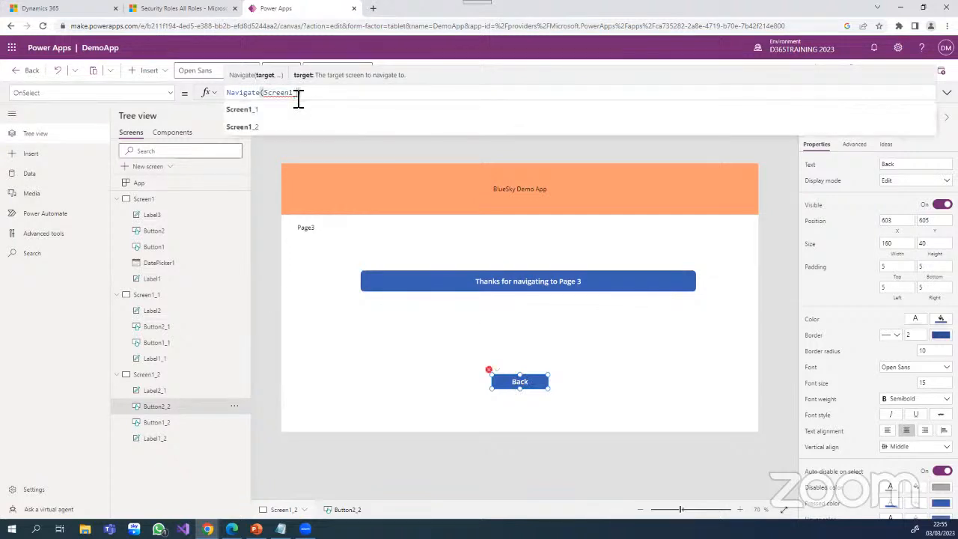
text(1)
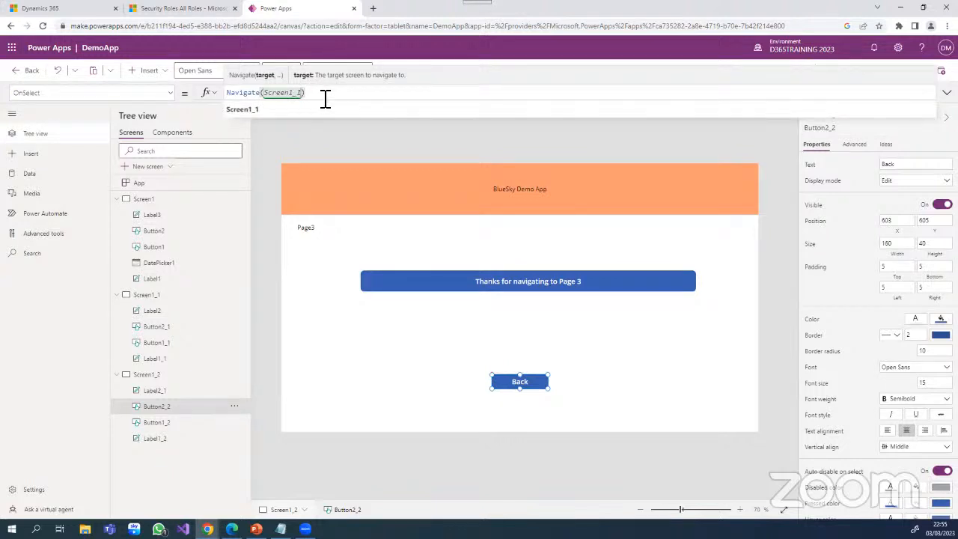
- Insert a new button on Screen1_1 to the left of the Back button, at about X 333, Y 610
click(166, 298)
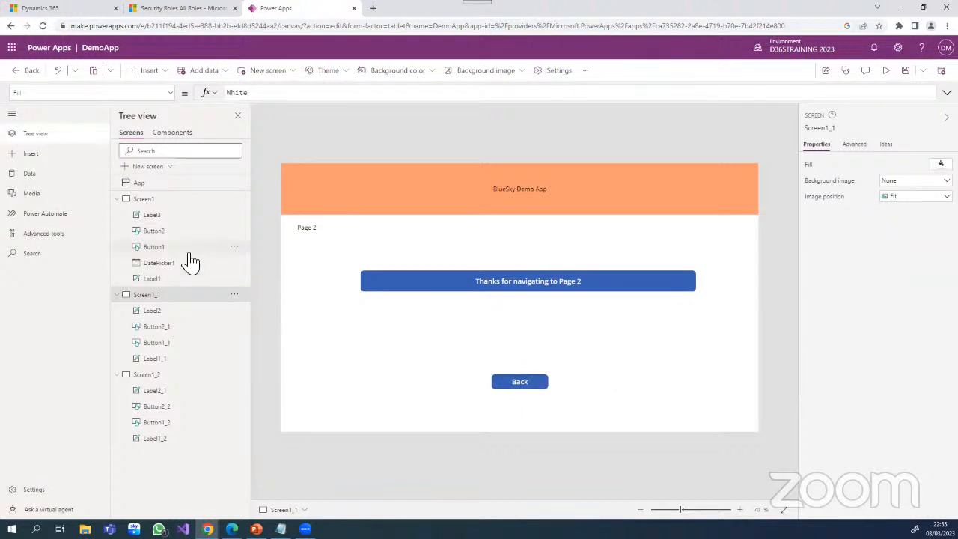
click(167, 75)
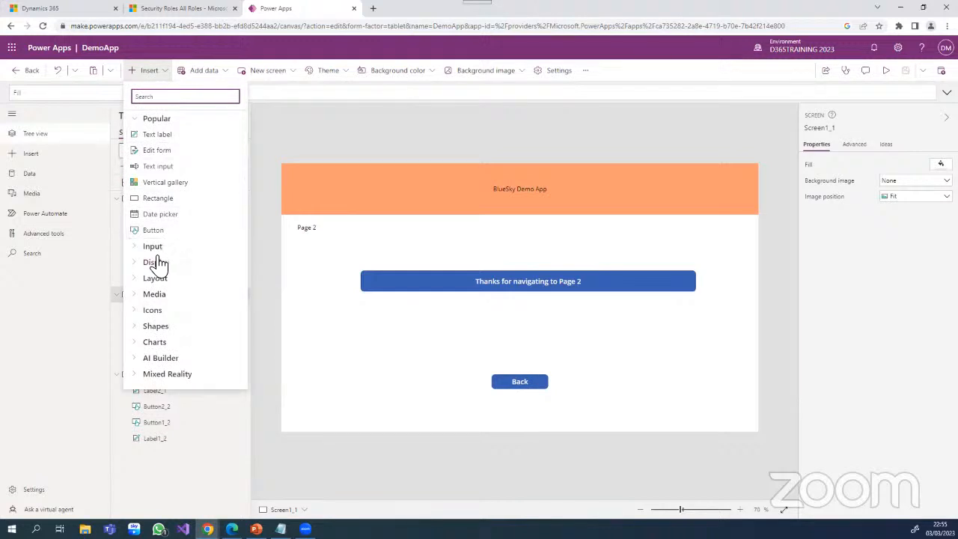
drag(154, 232, 416, 382)
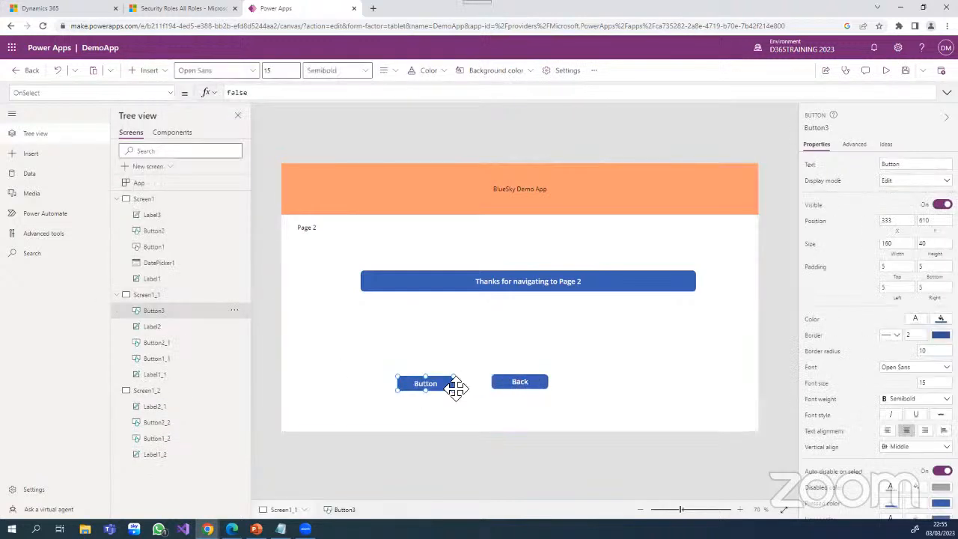
- Arrange the two small buttons on Screen1_1 in one row, with Back at about X 496 and the new button at about X 832, Y 516
drag(532, 386, 603, 382)
drag(419, 387, 607, 349)
drag(589, 384, 482, 356)
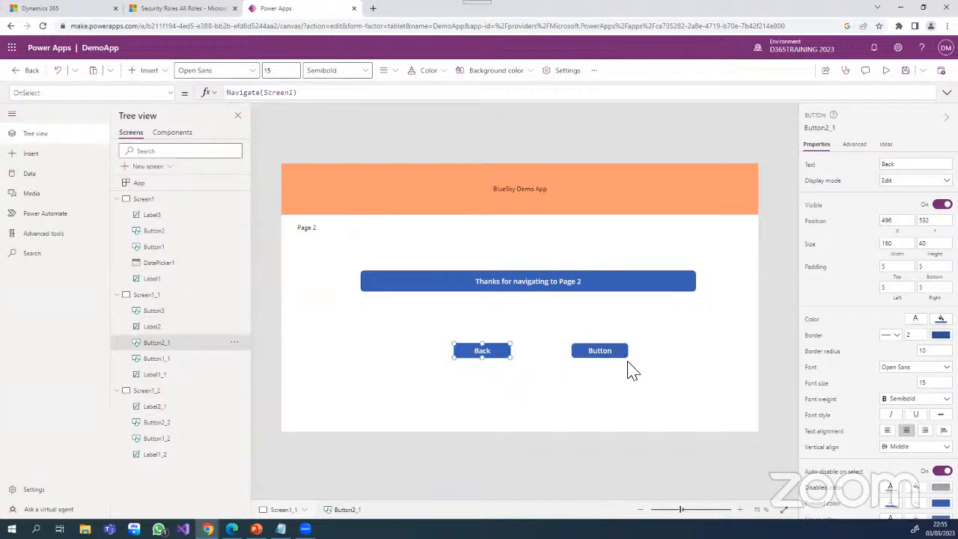
- Change the text of the new button on Screen1_1 to "Next"
click(610, 357)
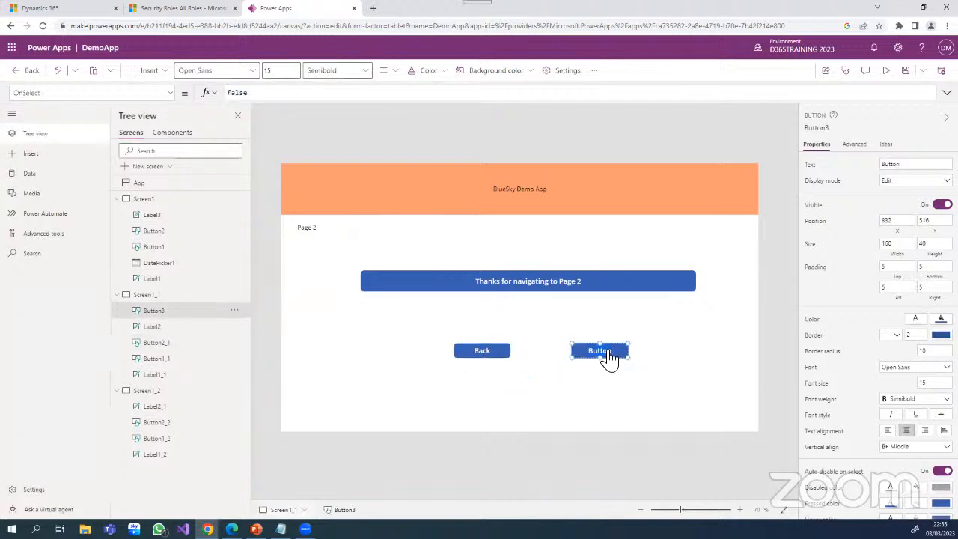
click(892, 166)
drag(892, 166, 882, 169)
key(BackSpace)
text(Next)
- Set the OnSelect formula of the Next button on Screen1_1 to Navigate(Screen1_2) and save the app
click(255, 93)
double_click(239, 93)
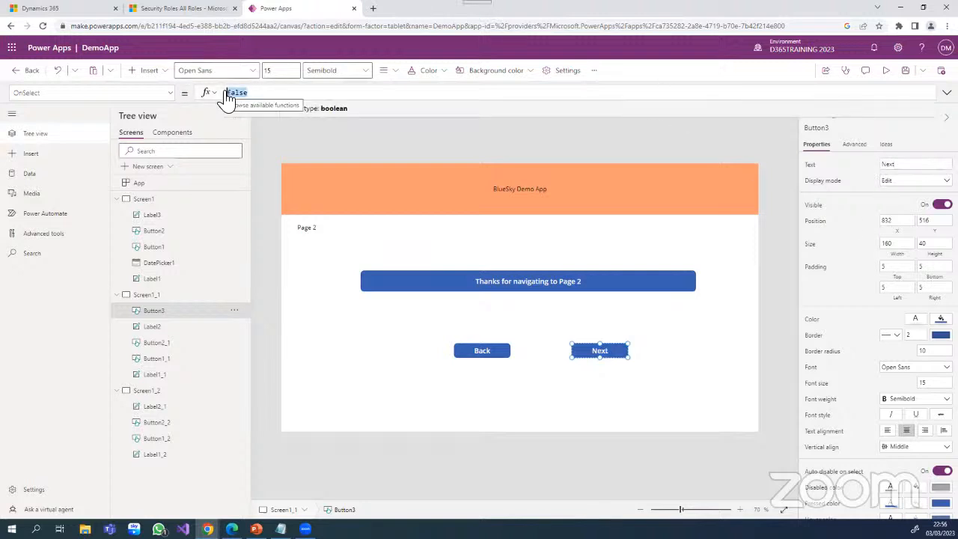
text(nav)
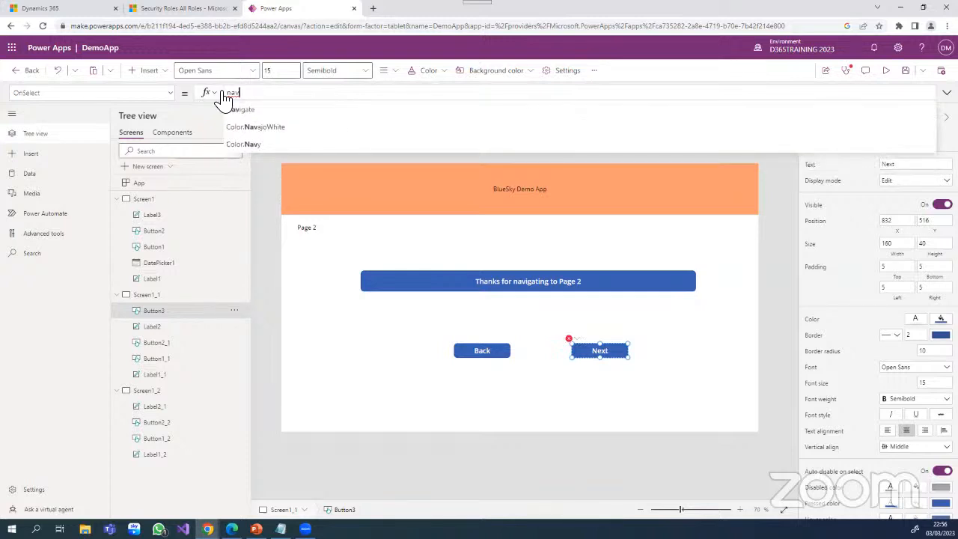
click(230, 109)
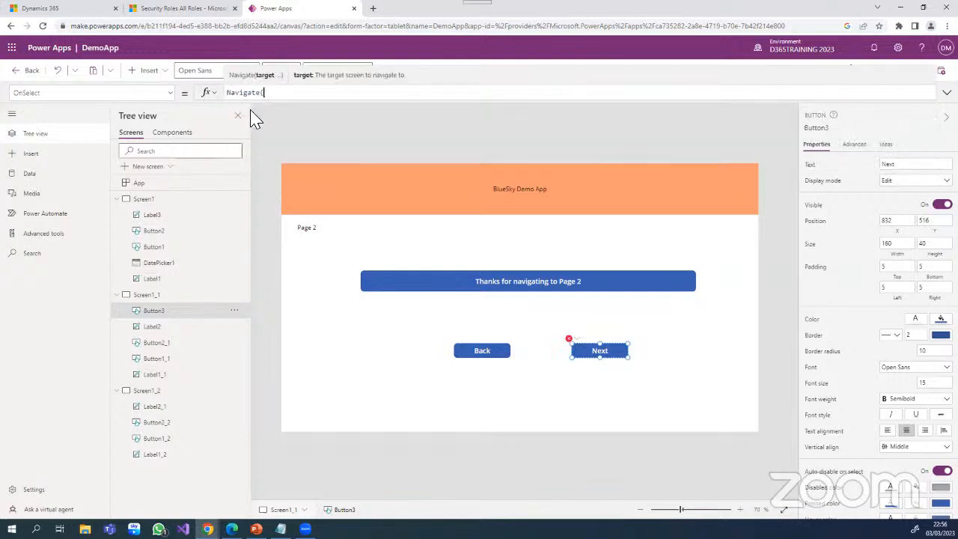
text(scr)
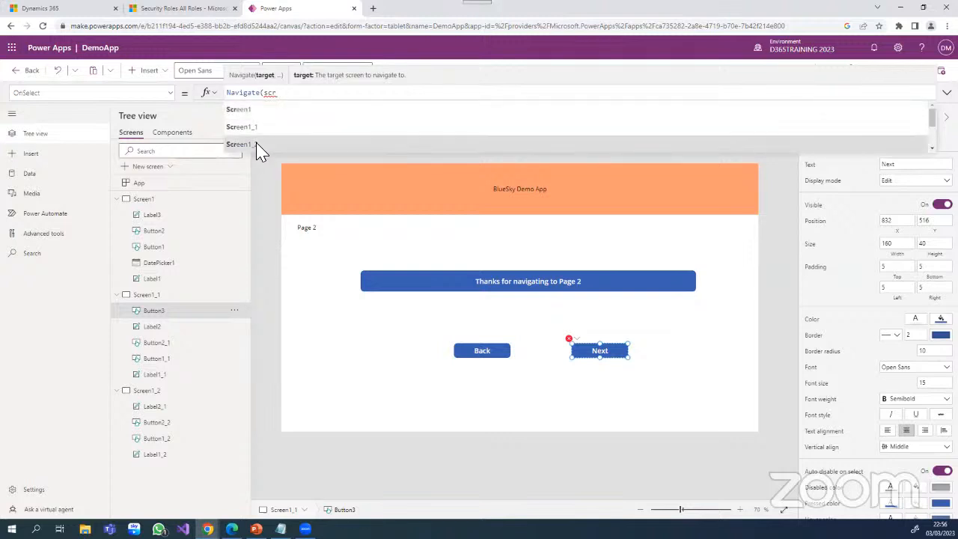
click(258, 145)
text())
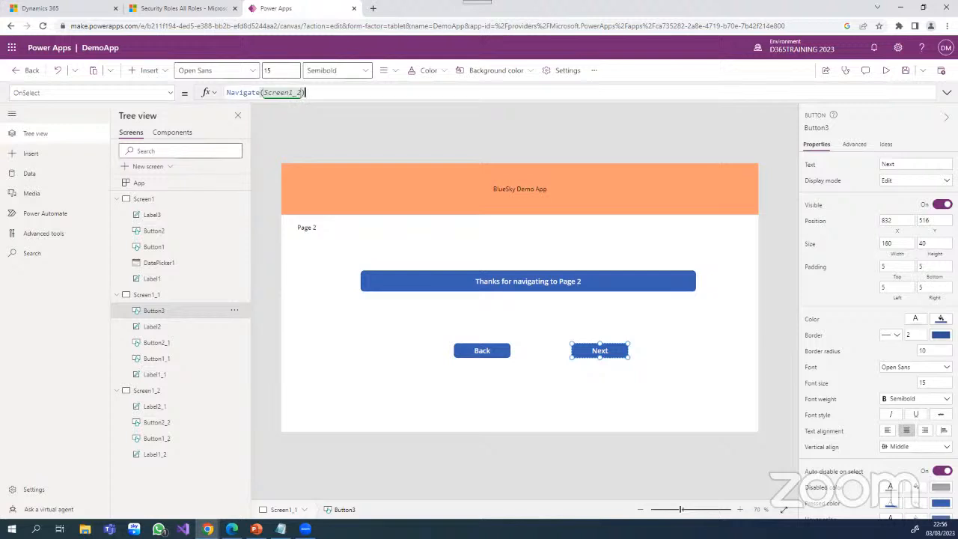
click(904, 70)
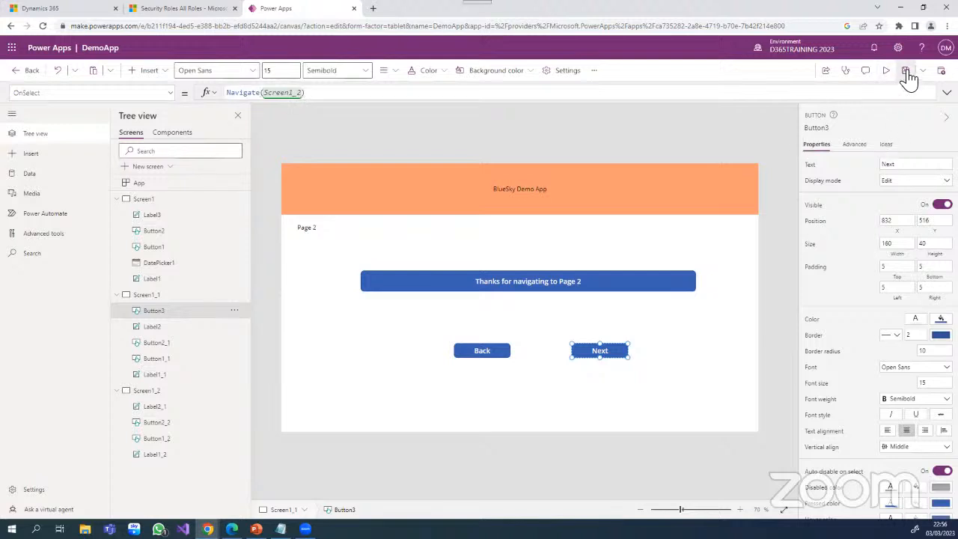
- Preview the app from Screen1 and test the Next and Back buttons between pages 1 and 2, plus Next on page 2
click(159, 200)
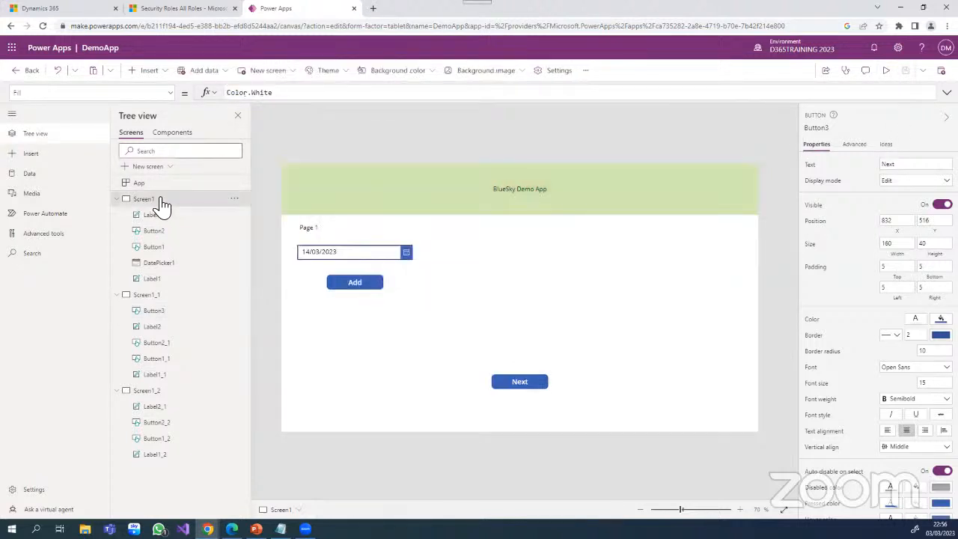
click(886, 72)
click(470, 434)
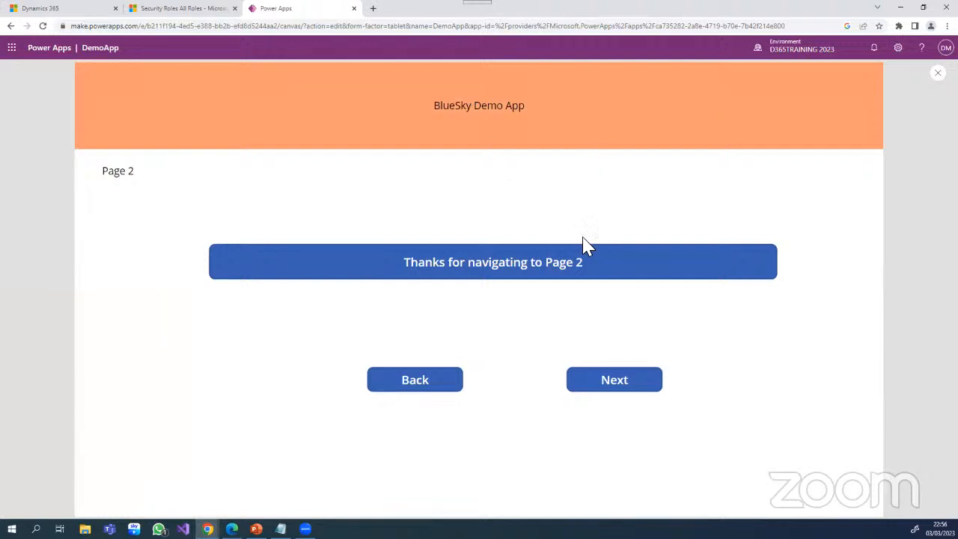
click(430, 388)
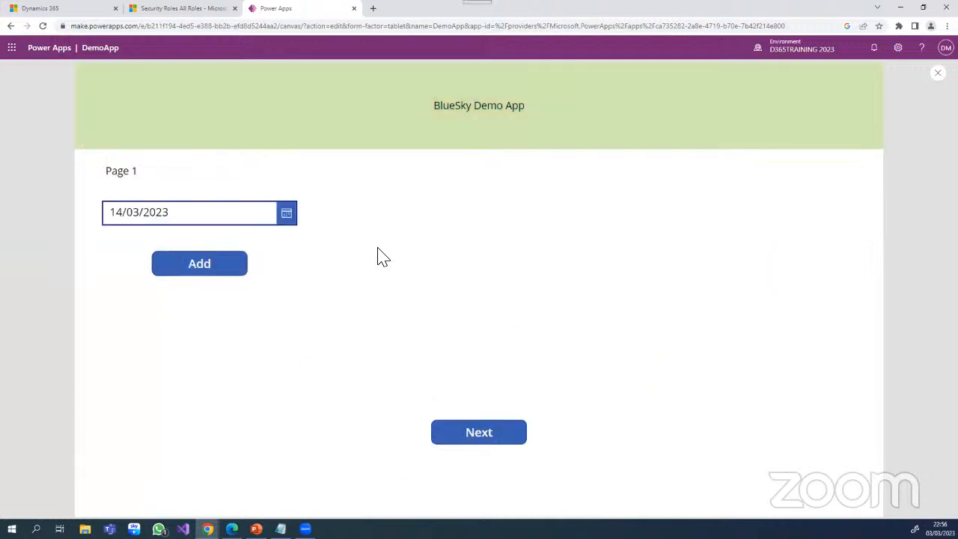
click(480, 436)
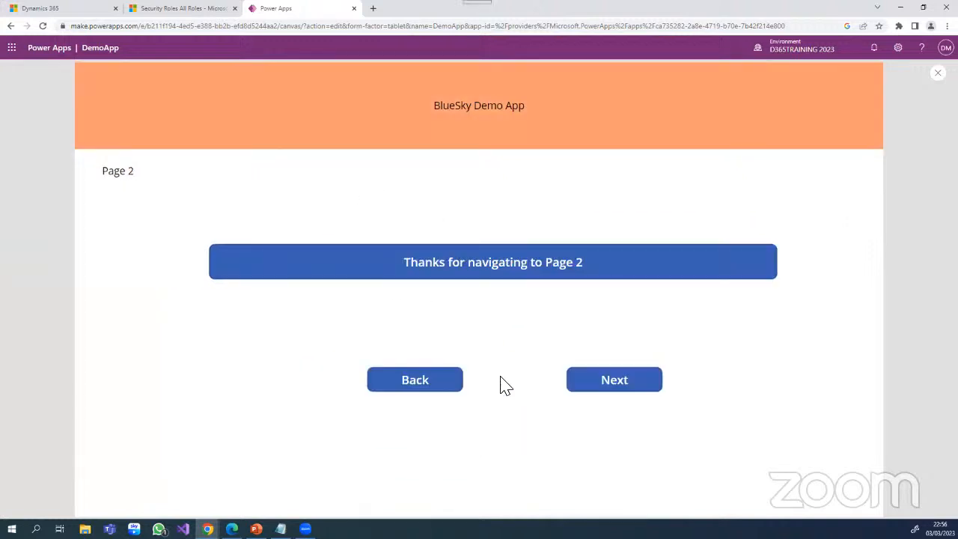
click(615, 386)
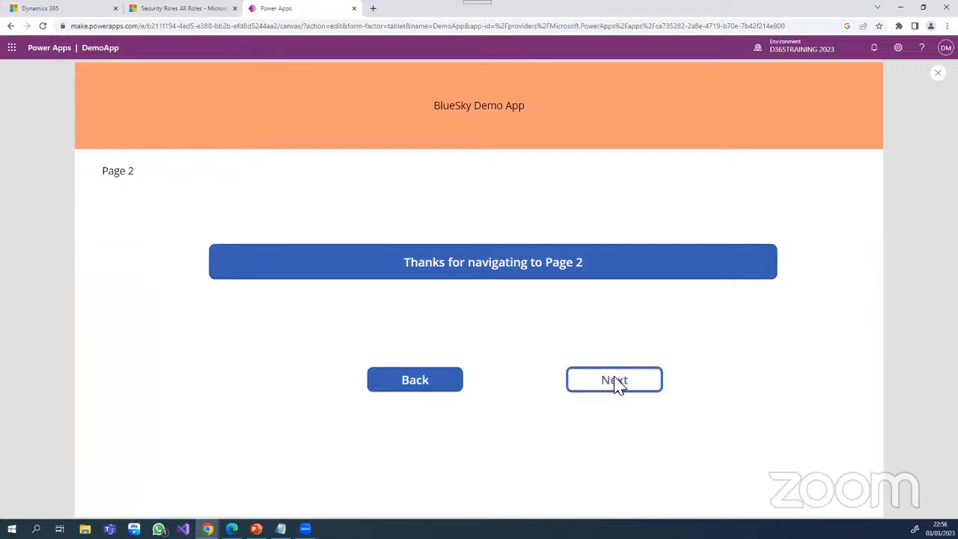
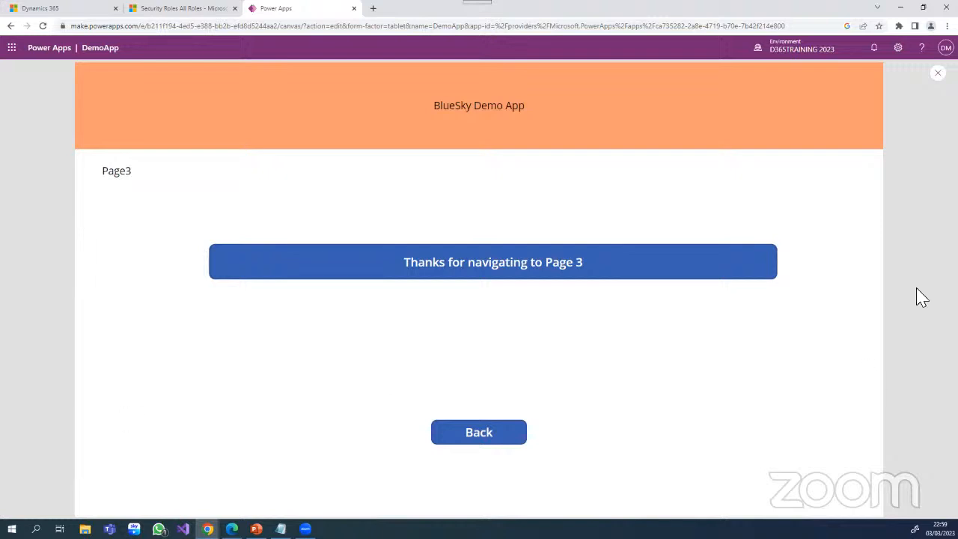
- Exit the app preview, dismiss the tip about testing on the canvas, and open the sharing settings for DemoApp
click(937, 72)
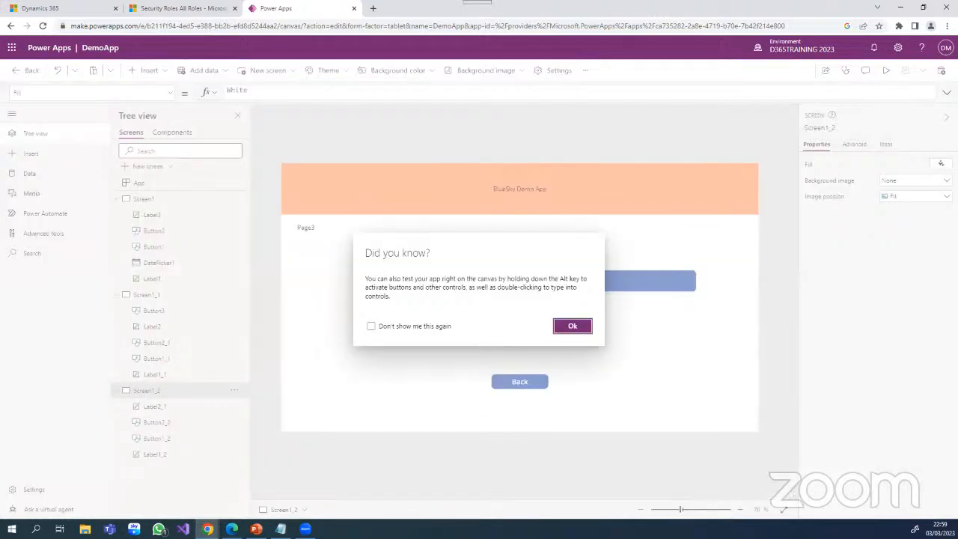
click(573, 328)
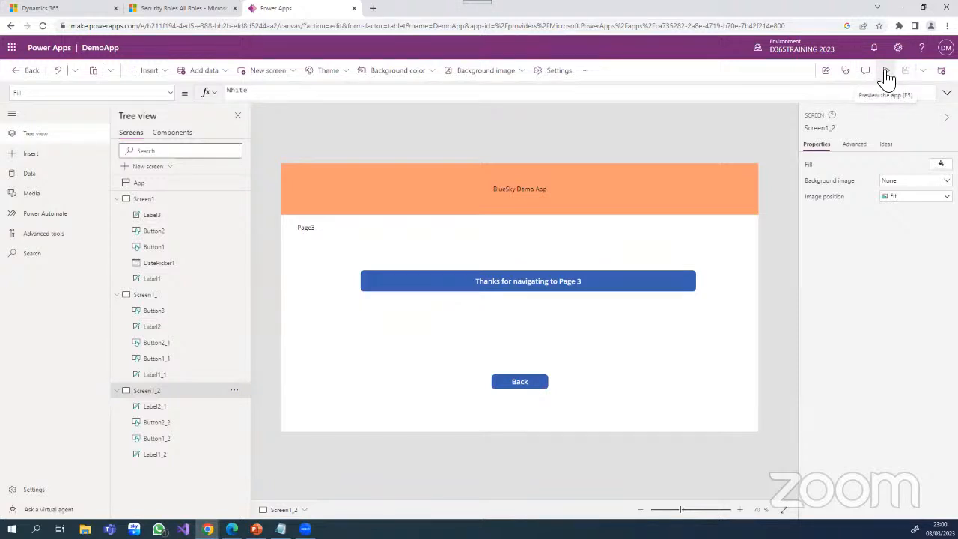
click(827, 73)
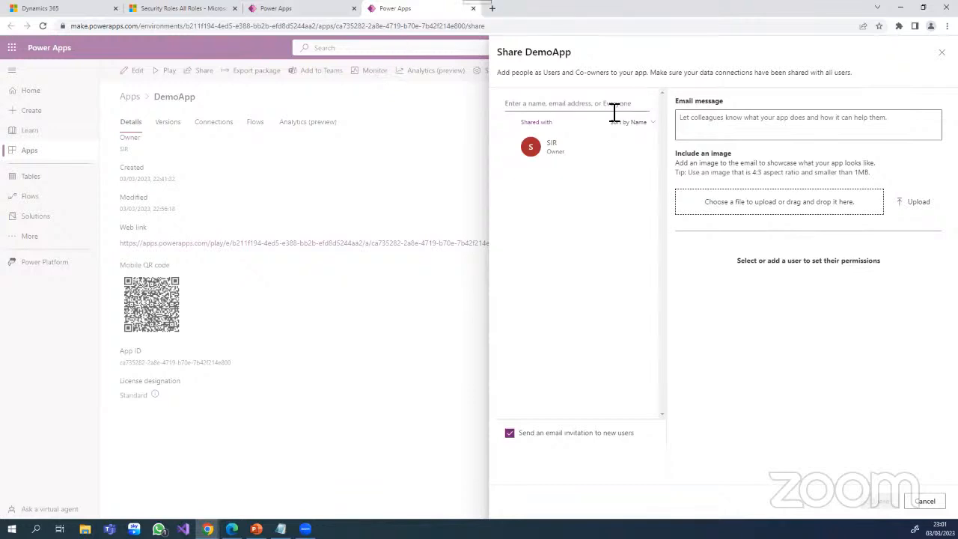
- Search for a colleague by first name and add them as a new user to share DemoApp with
click(578, 106)
text(s)
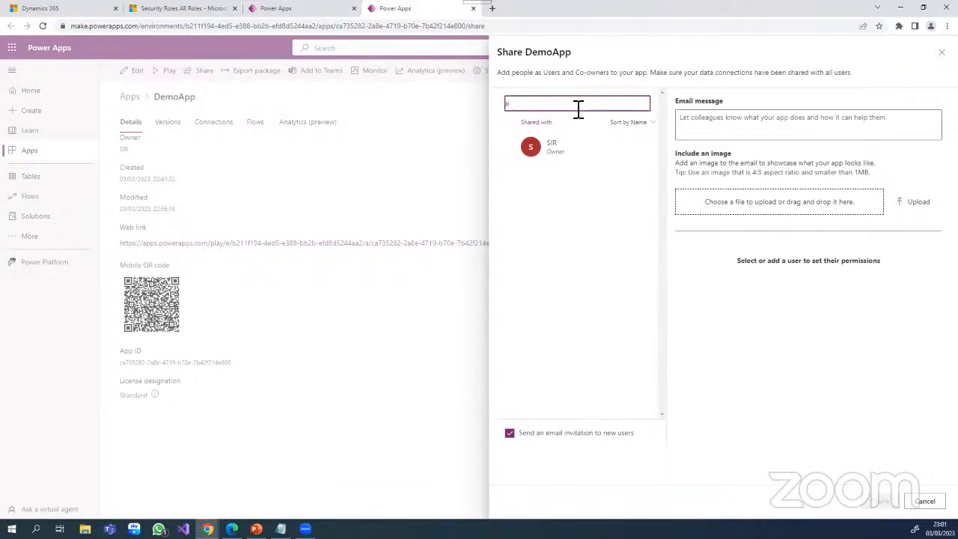
text(lex)
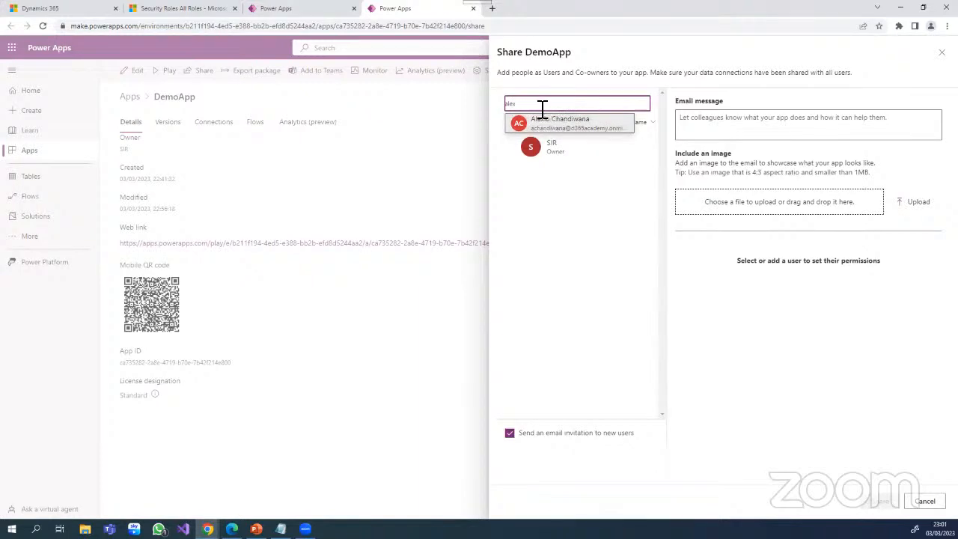
key(BackSpace)
key(BackSpace)
key(BackSpace)
key(BackSpace)
text(dej)
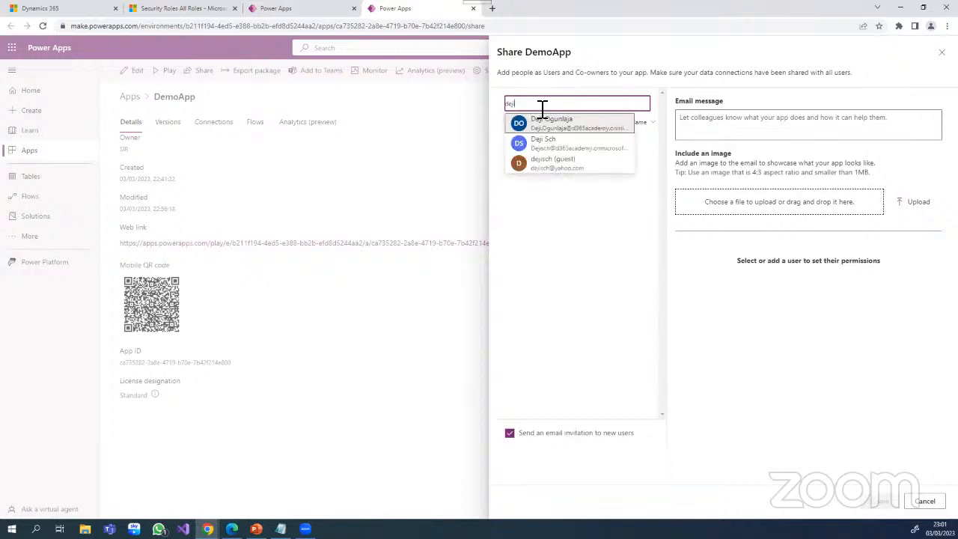
text(i)
click(567, 126)
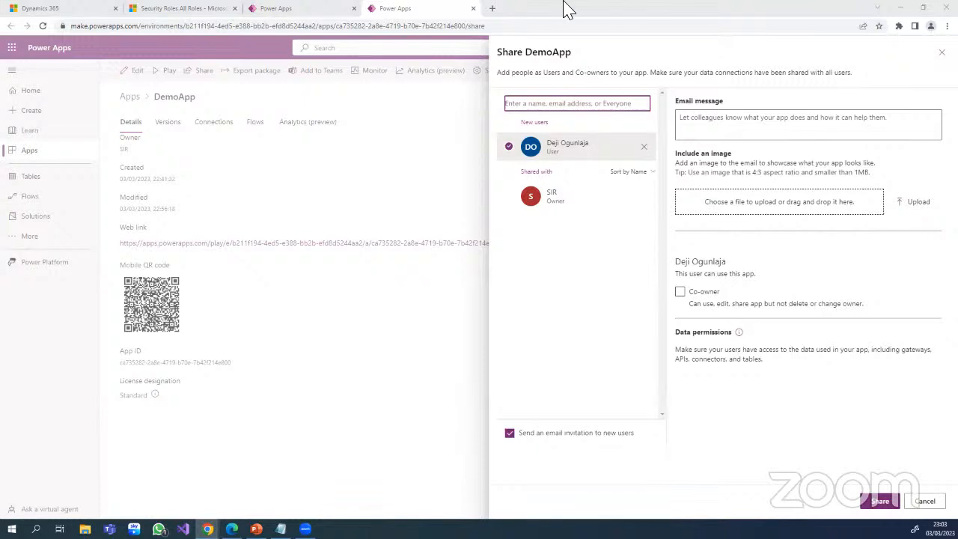
- Switch to Dynamics 365, display the list of published apps from Sales Hub, and select the environment's web address up to main.aspx
click(97, 14)
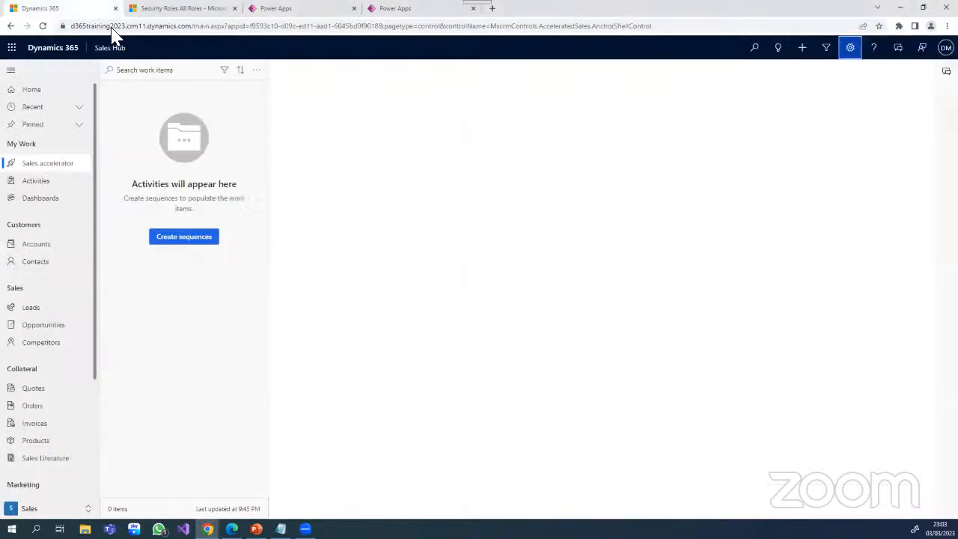
click(116, 48)
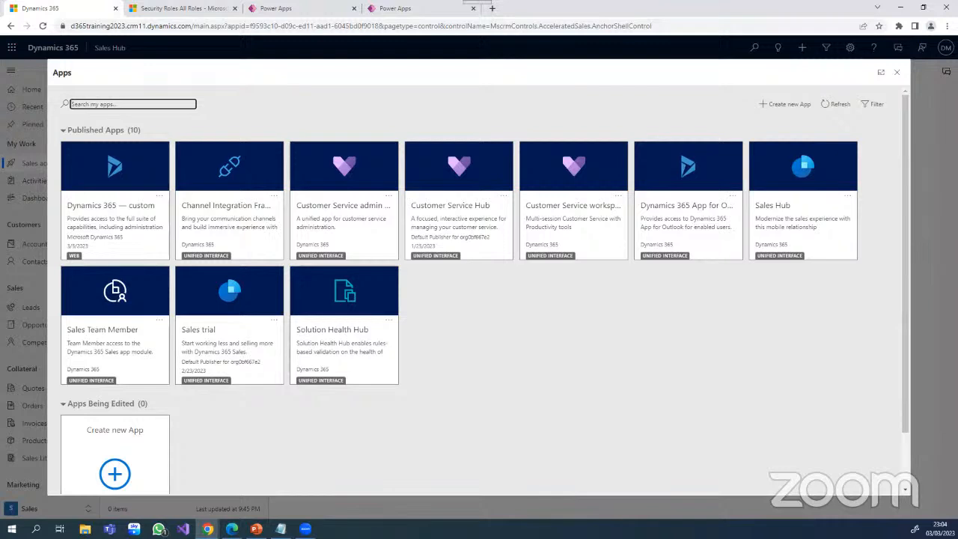
key(alt+Tab)
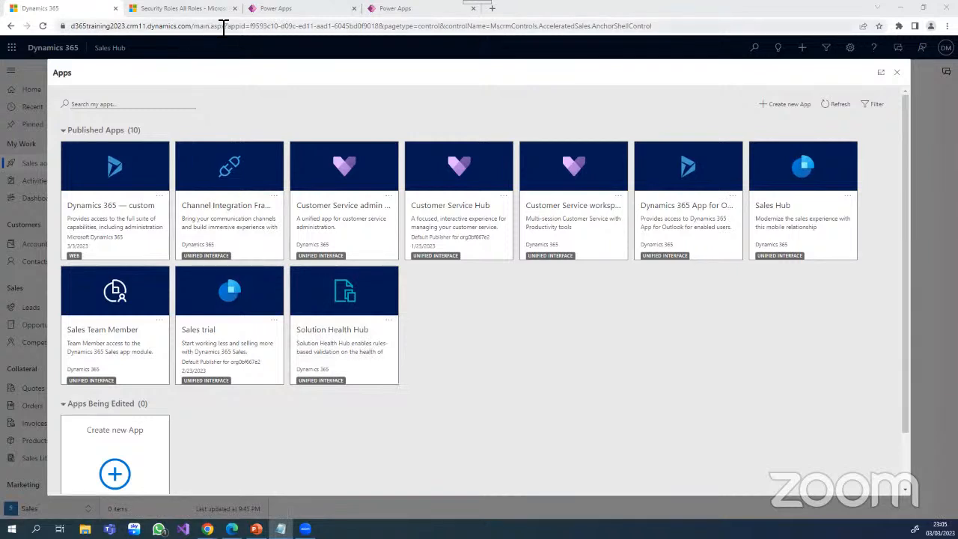
drag(224, 26, 60, 28)
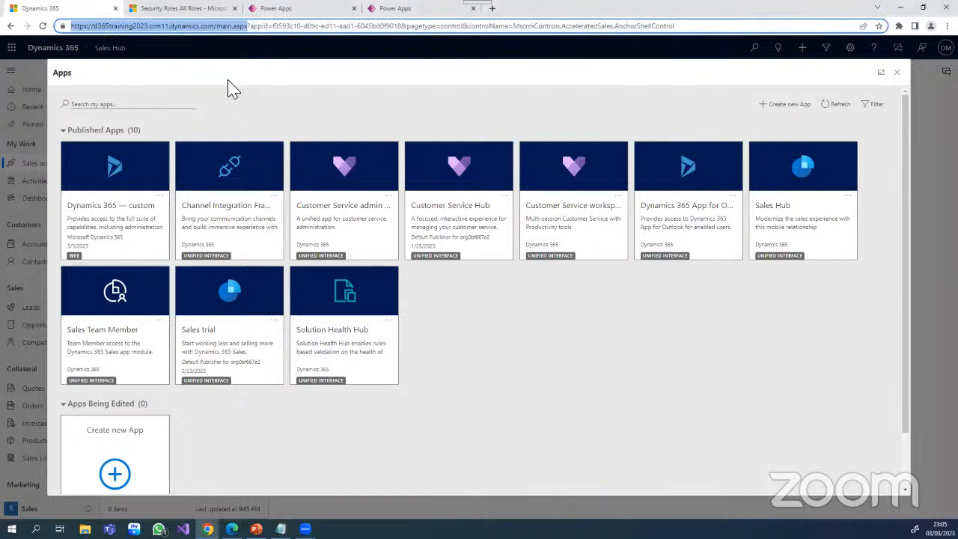